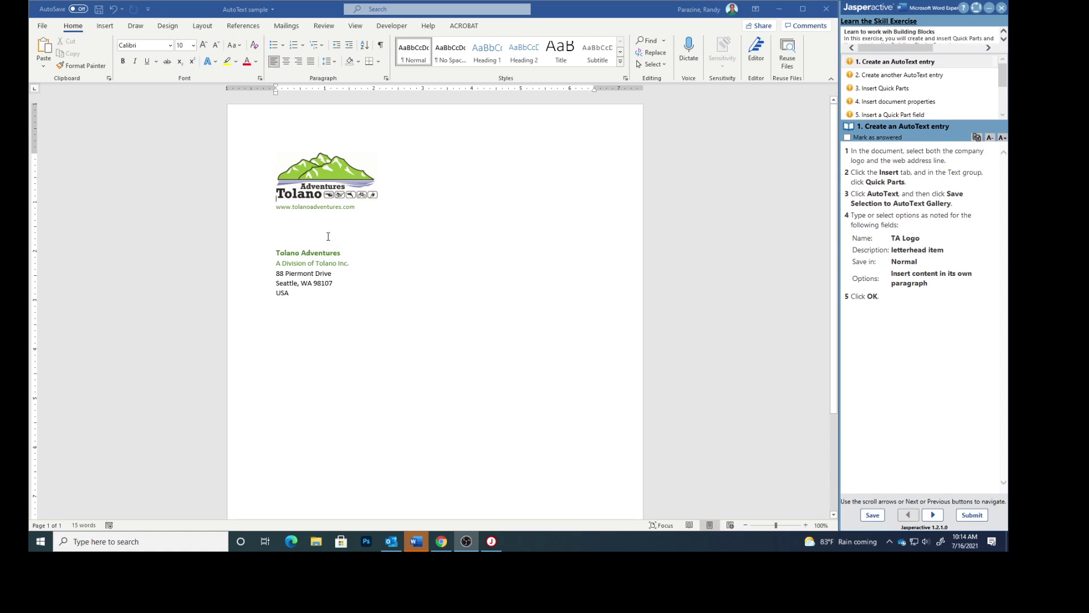
- Select the logo and web address line, then show the Quick Parts AutoText gallery
mouse_move(264, 175)
mouse_down()
mouse_move(311, 207)
mouse_move(336, 206)
mouse_up()
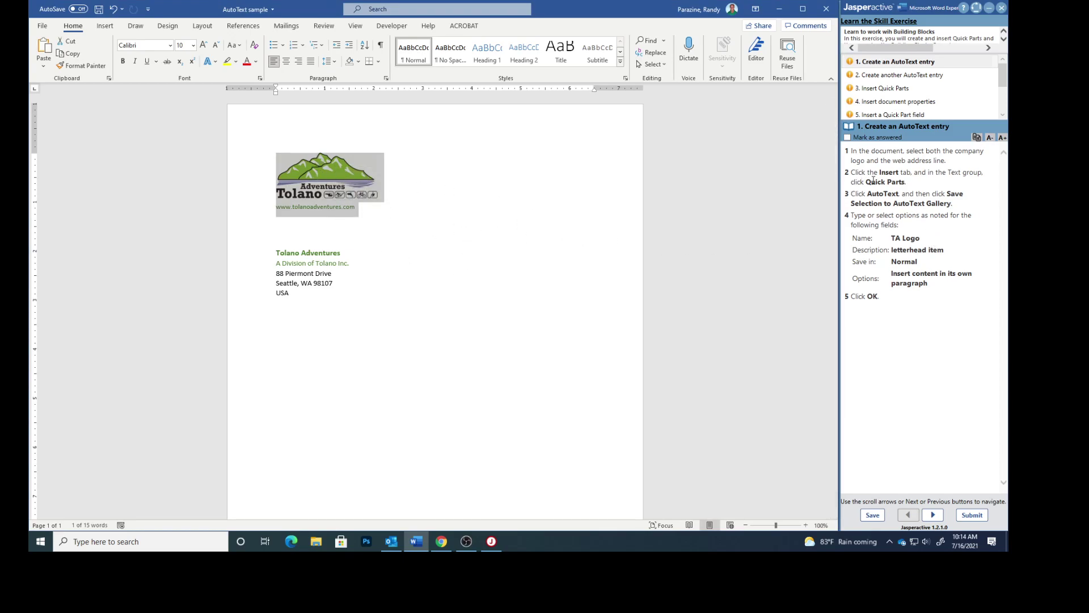
click(104, 26)
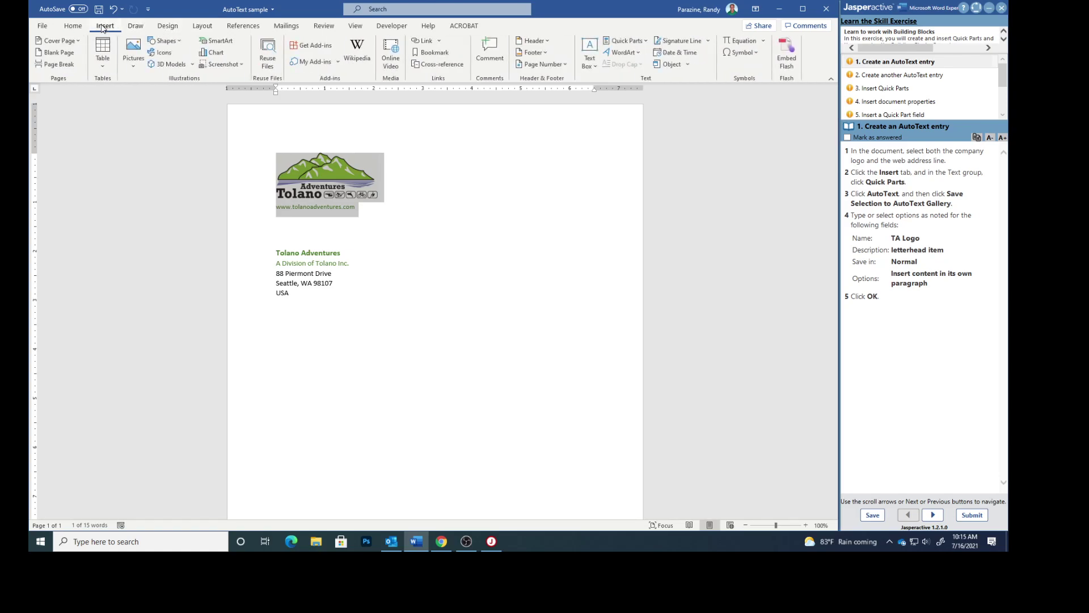
click(622, 39)
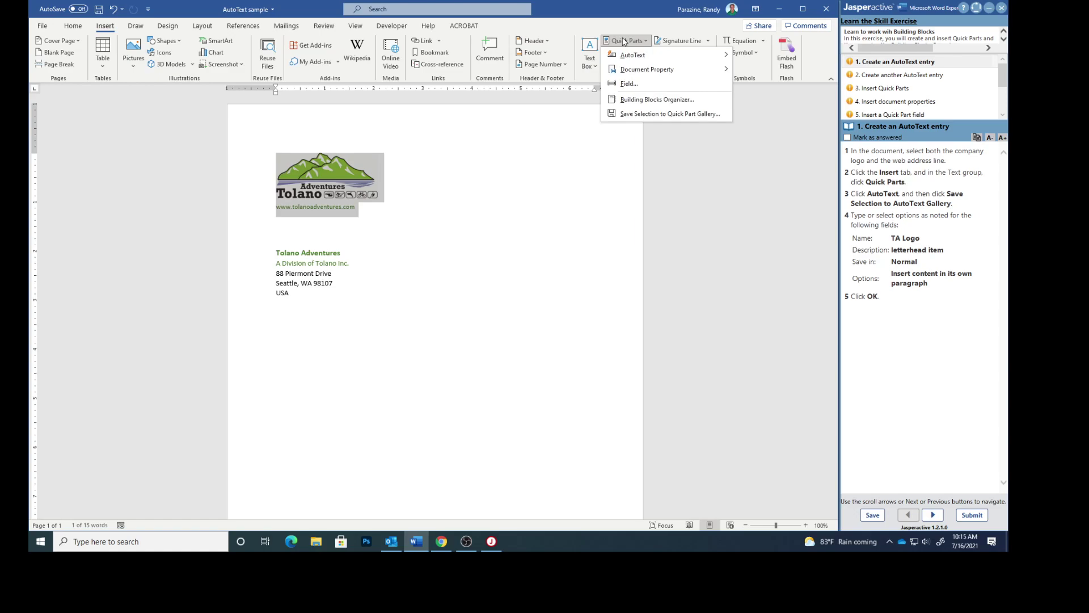
click(626, 56)
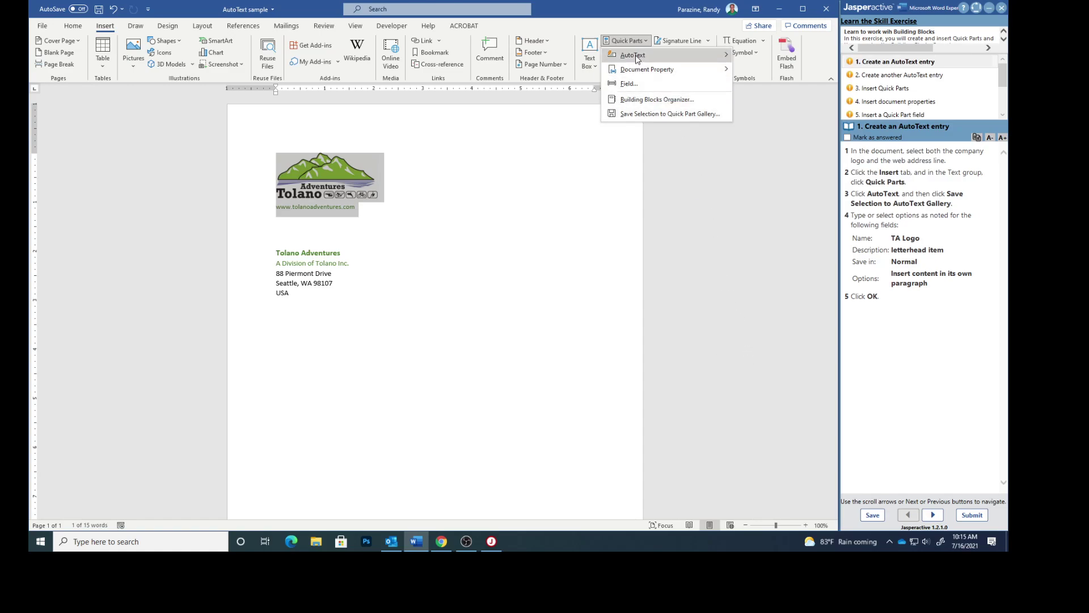
mouse_move(639, 59)
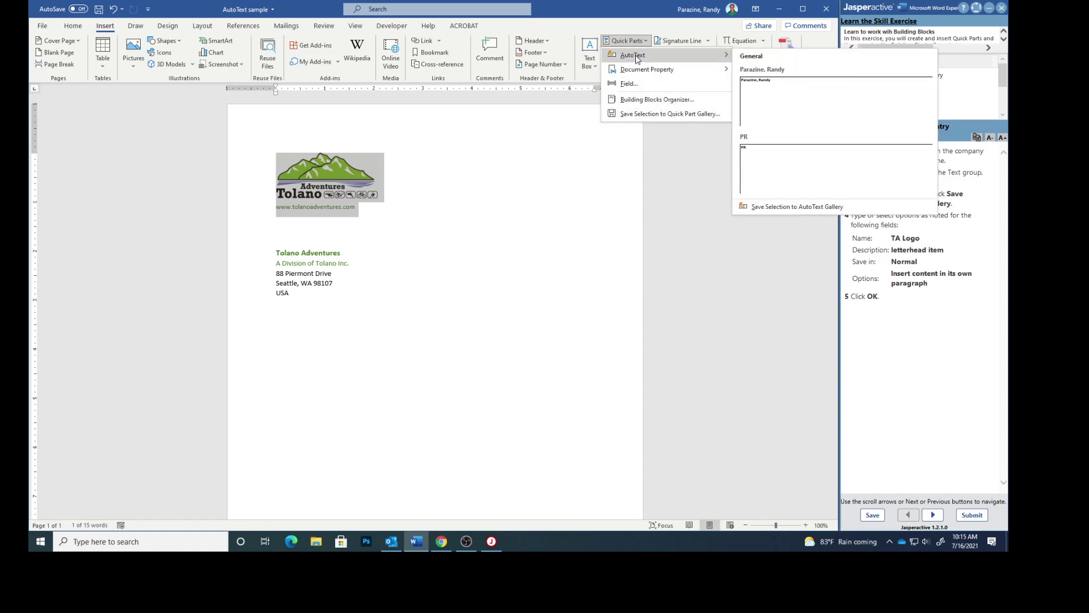
- Save the selection as AutoText 'TA Logo', described 'letterhead item', inserting in its own paragraph
click(801, 208)
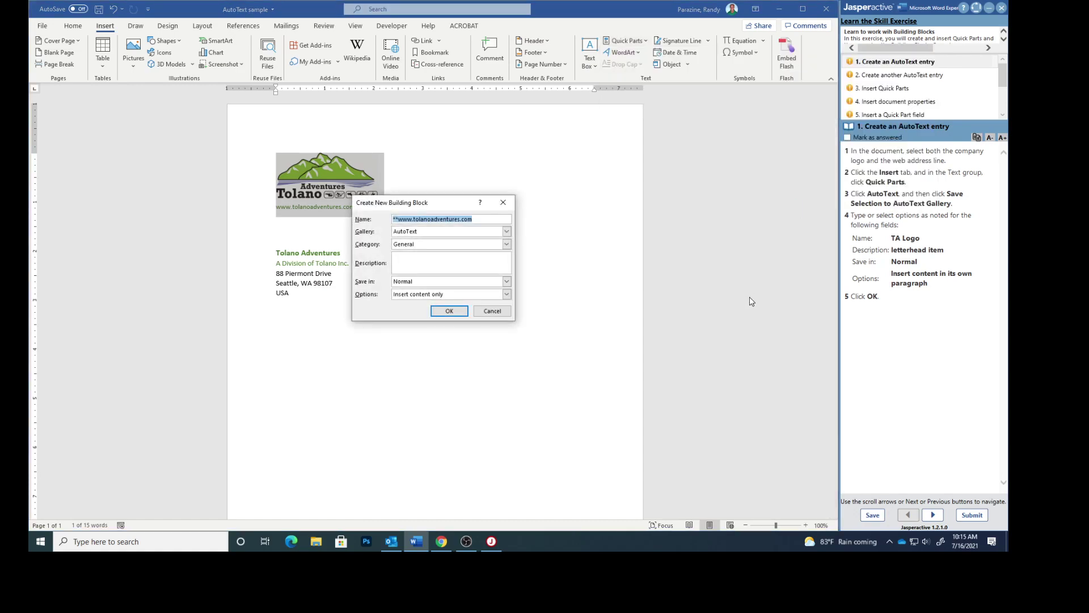
drag(450, 203, 640, 202)
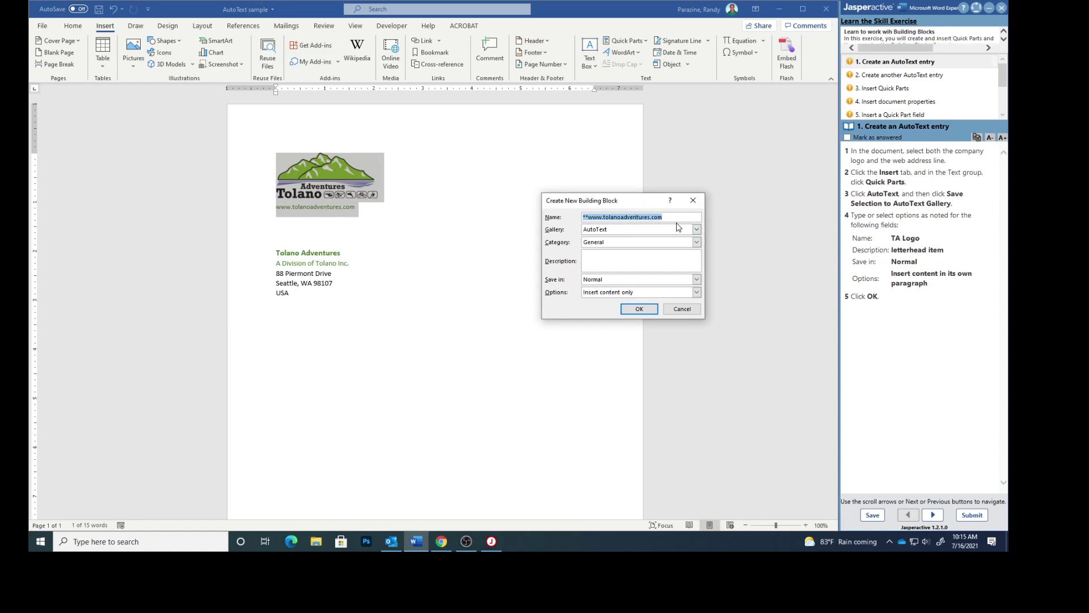
text(TA Logoletter)
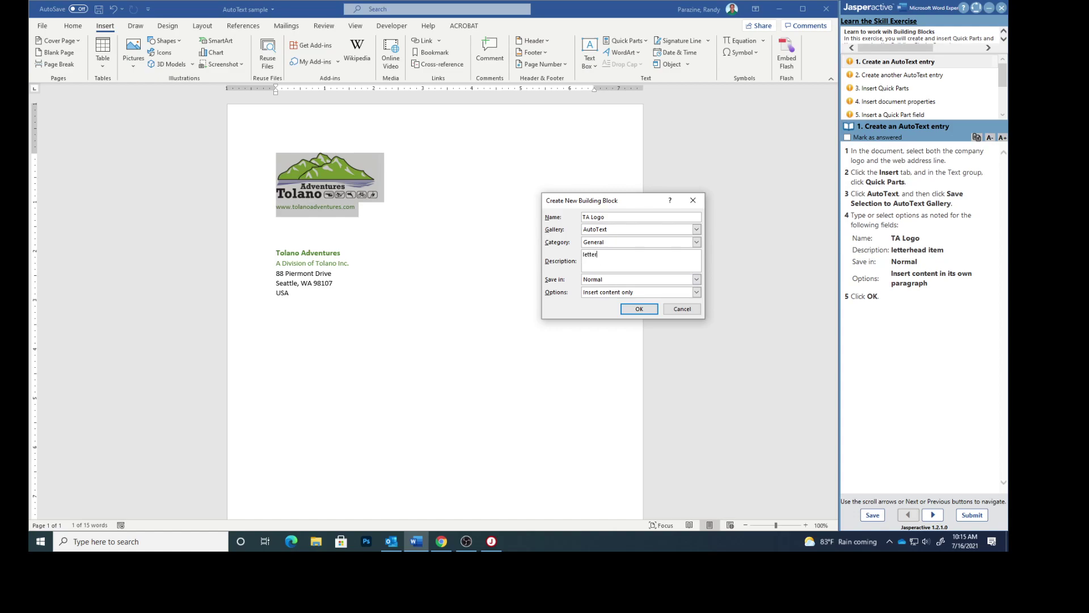
text(head item)
click(696, 293)
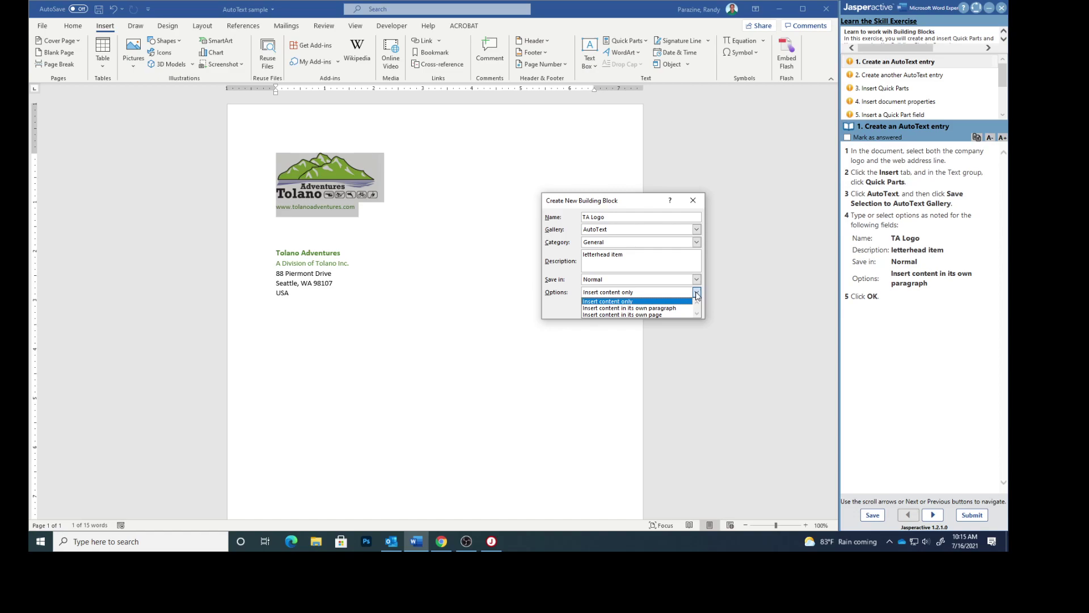
click(671, 311)
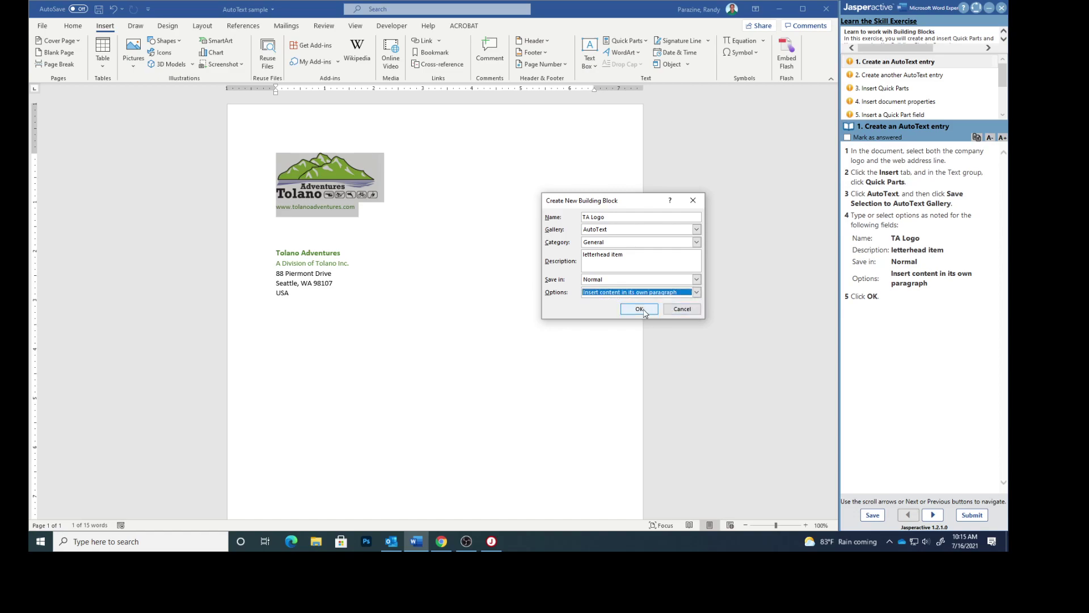
click(644, 309)
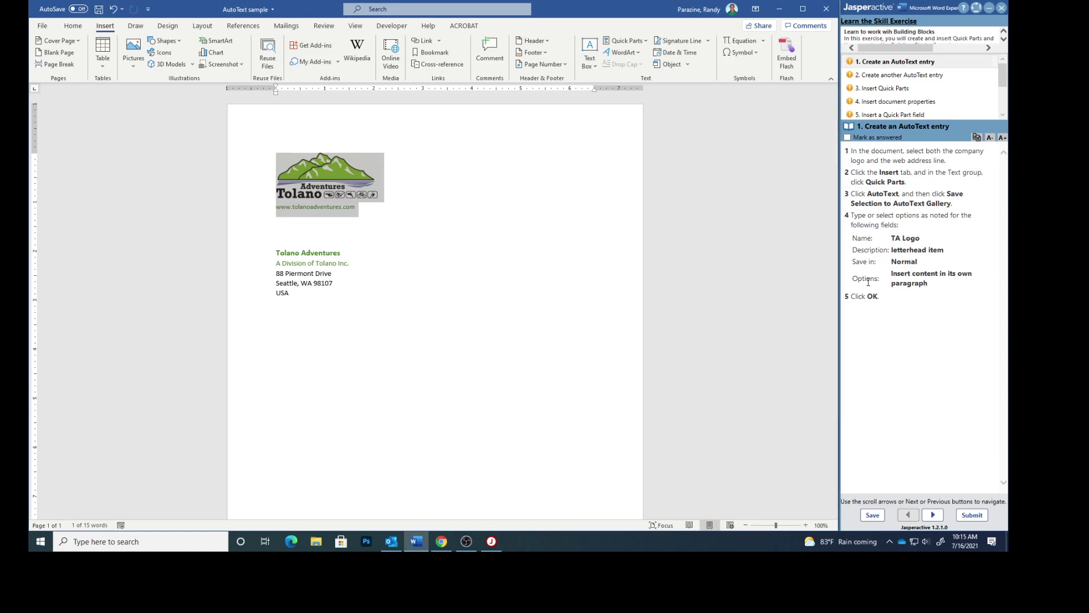
- Mark task one answered, select the five office address lines, and show the AutoText gallery
click(847, 138)
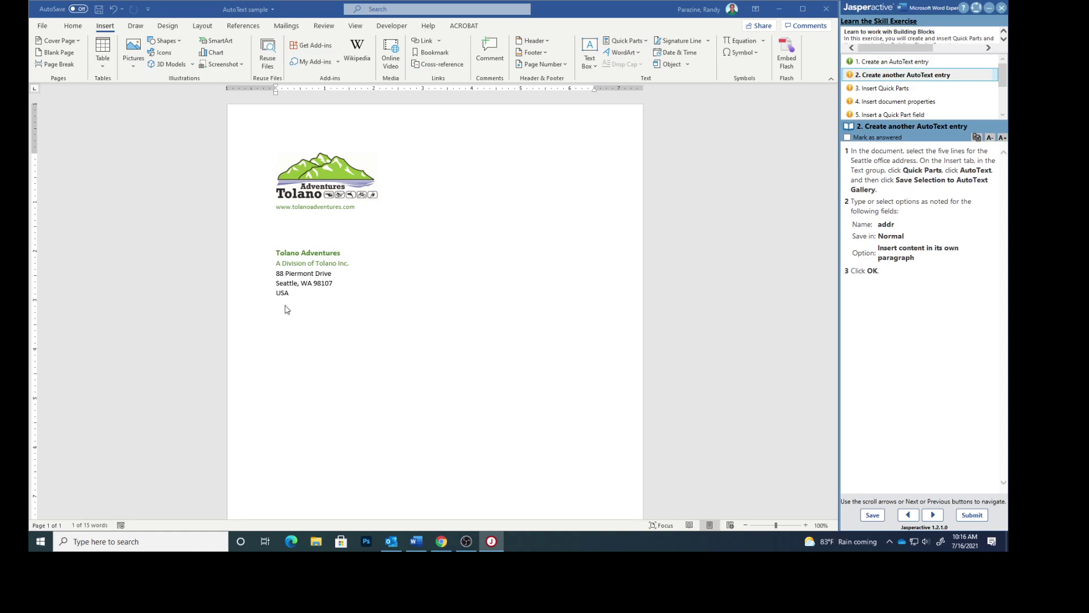
click(274, 254)
drag(275, 254, 341, 291)
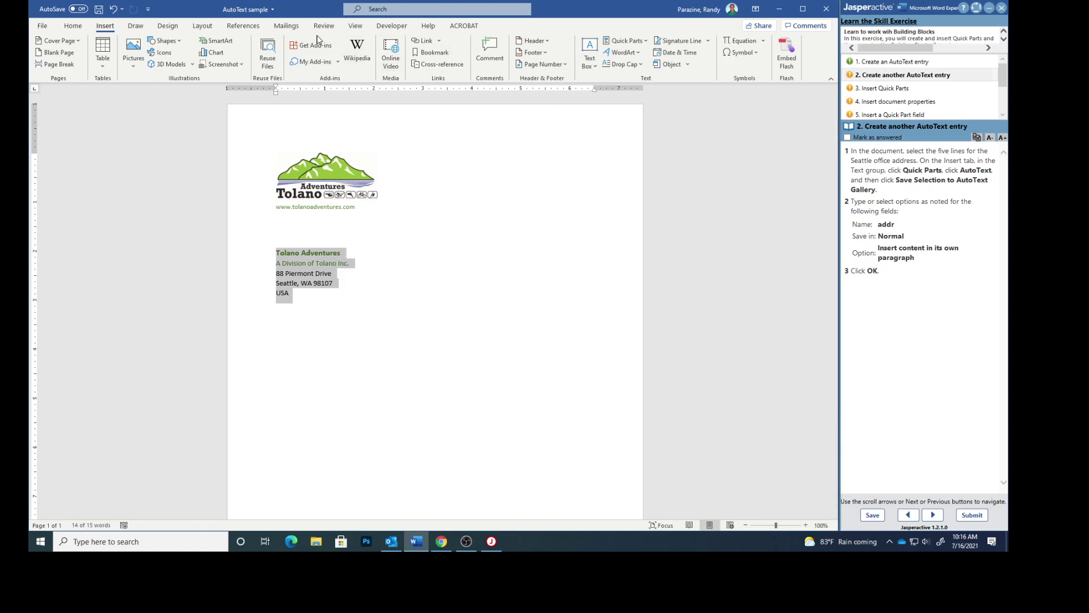
click(625, 40)
mouse_move(633, 55)
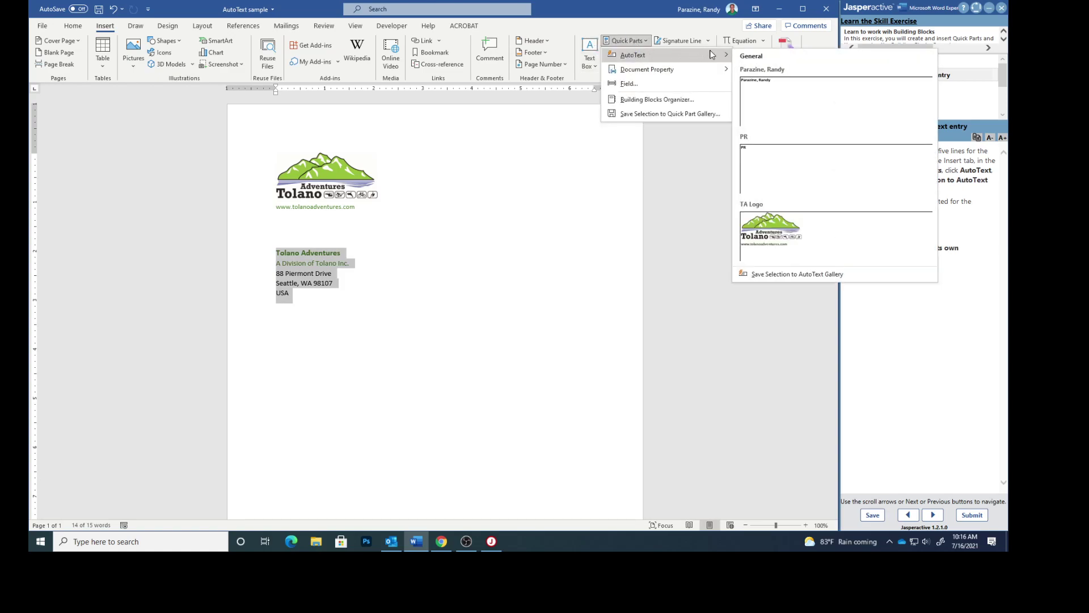
- Save the address lines as AutoText 'addr' in its own paragraph, then mark task two answered
click(796, 274)
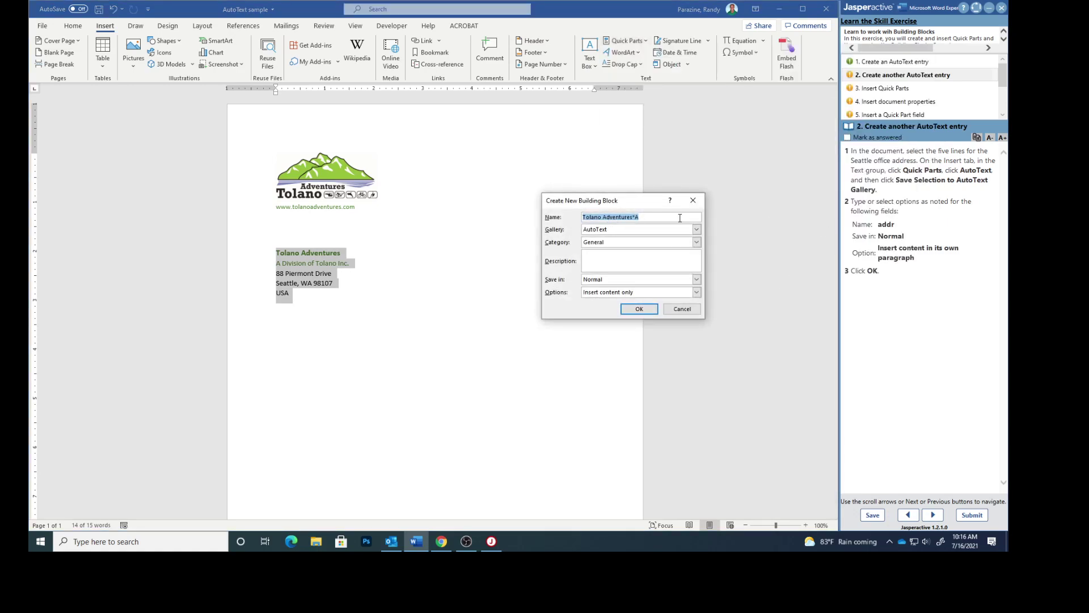
text(addr)
click(696, 293)
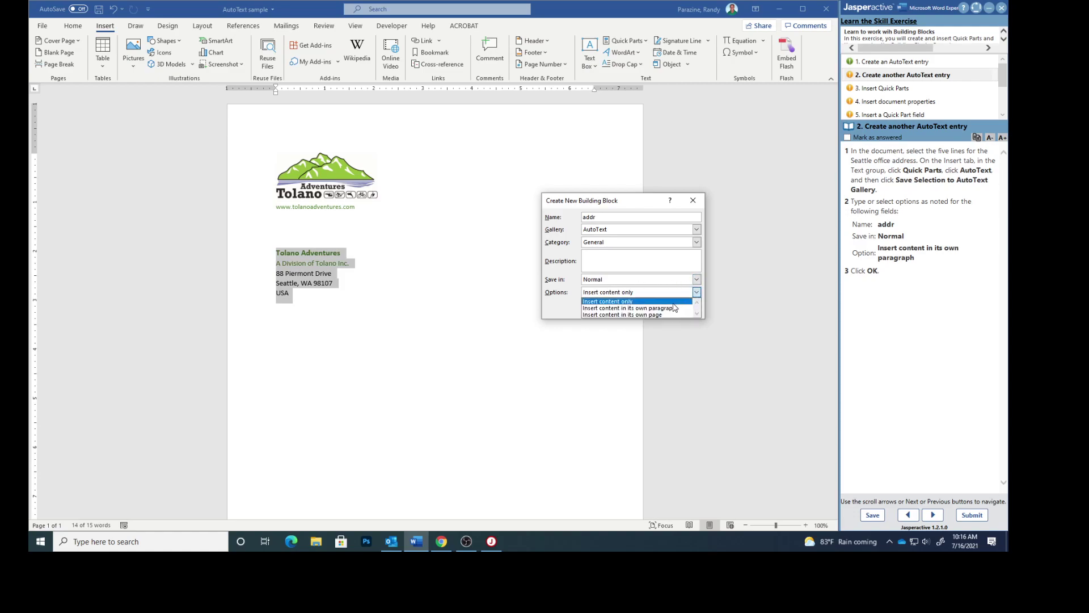
click(674, 307)
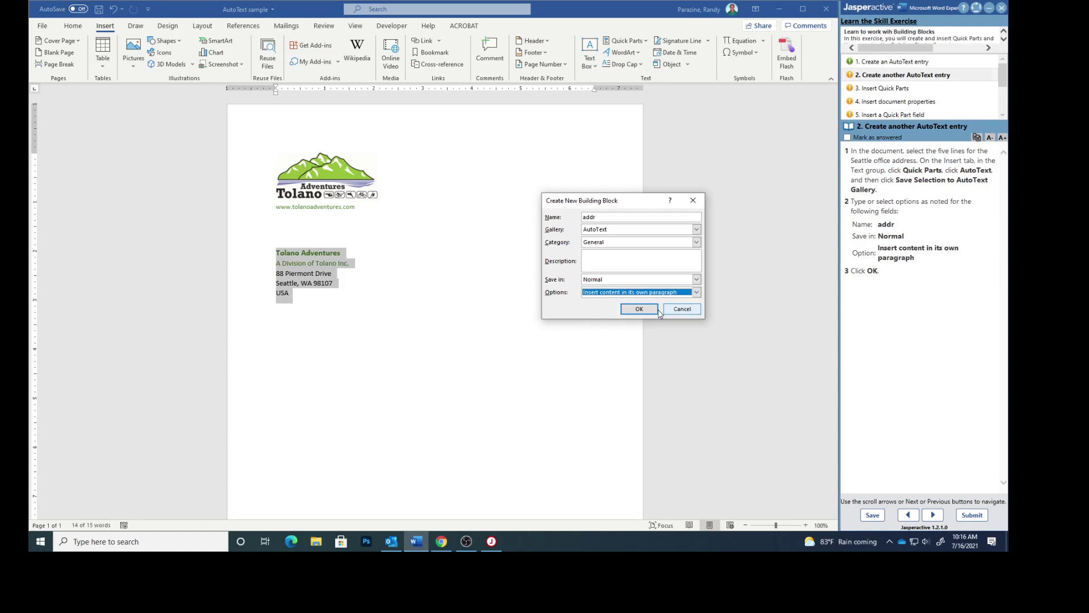
click(638, 309)
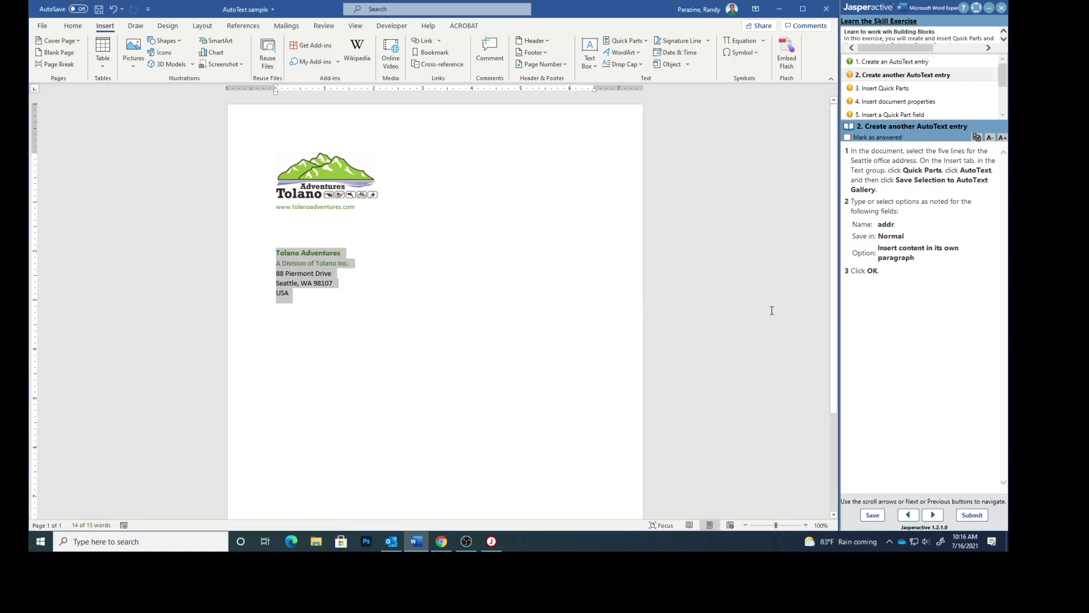
click(848, 137)
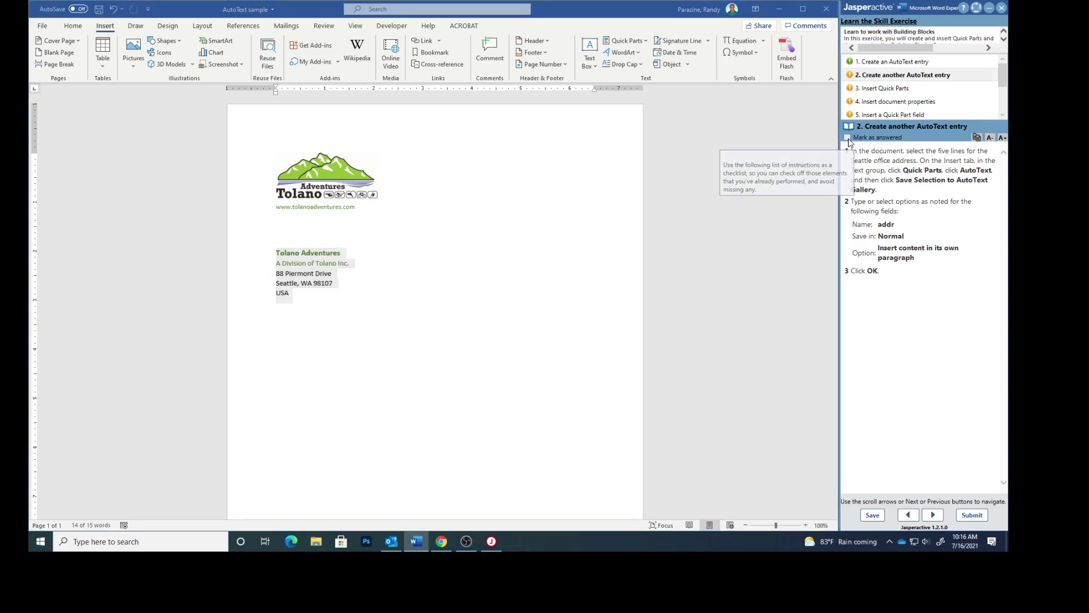
- Clear the logo, web address and address lines with Ctrl+A and Delete
click(894, 90)
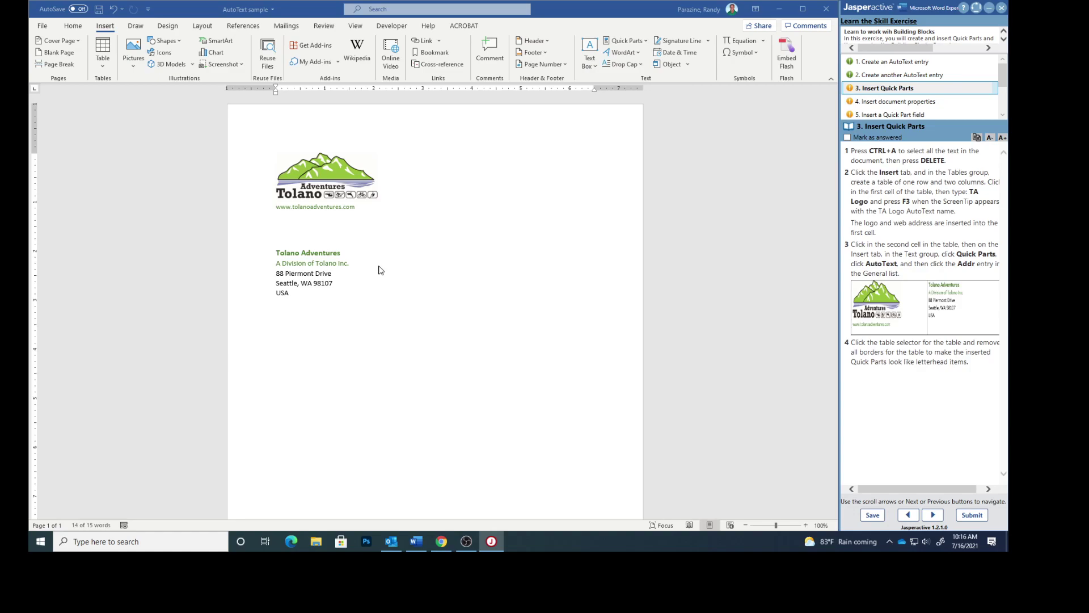
click(460, 265)
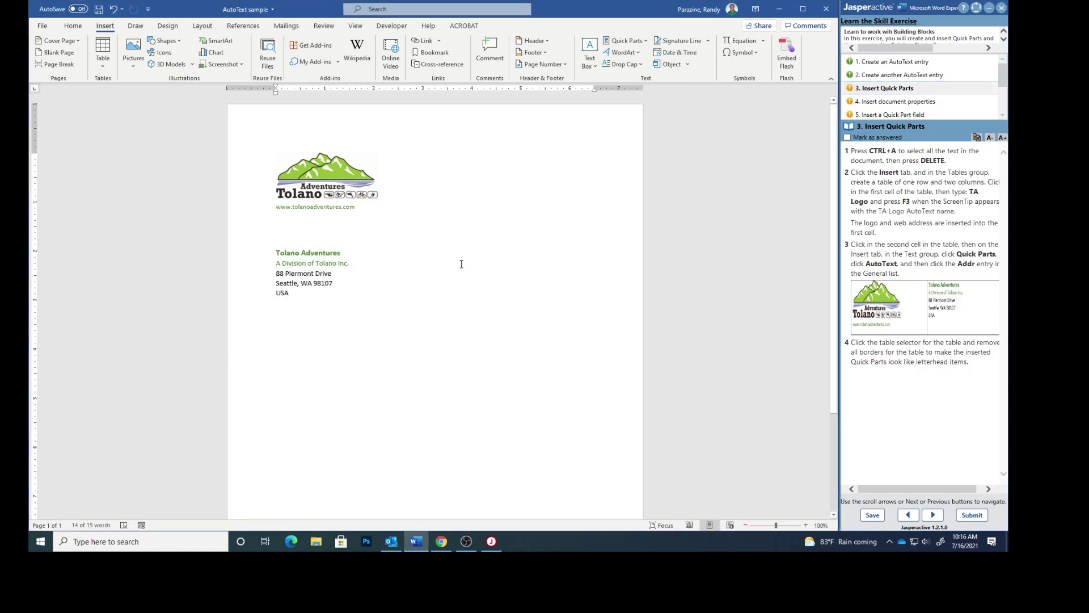
key(ctrl+a)
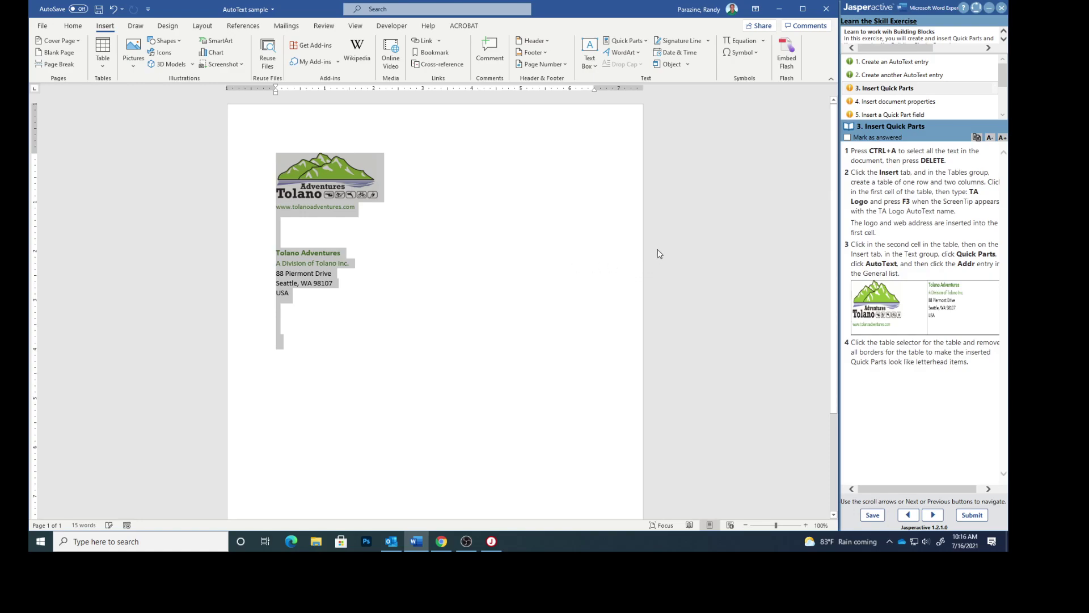
key(Delete)
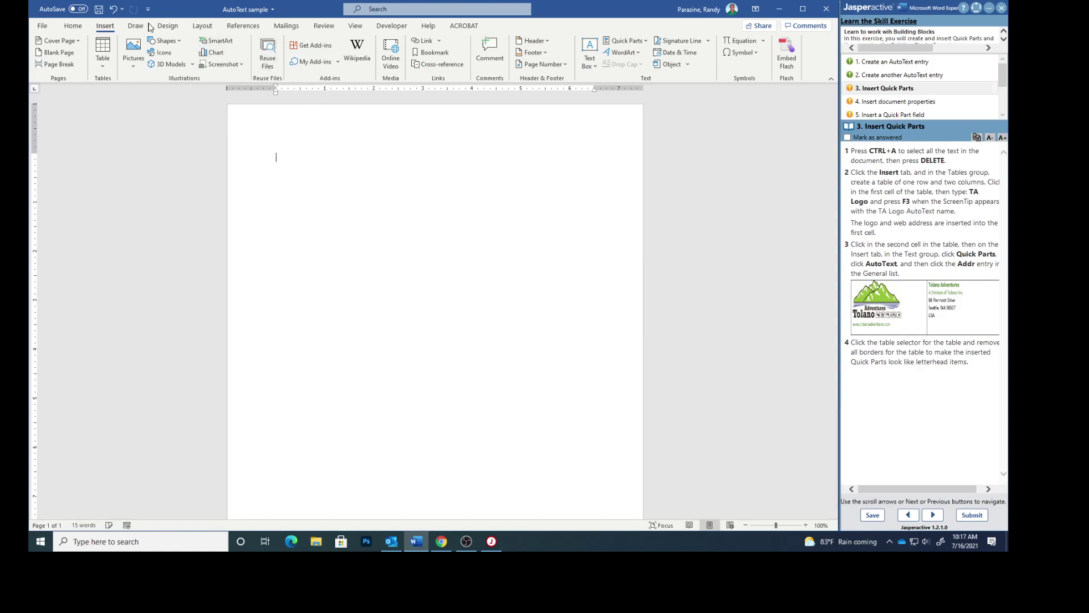
- Insert a 2x1 table and expand 'TA Logo' with F3 in the first cell
click(104, 70)
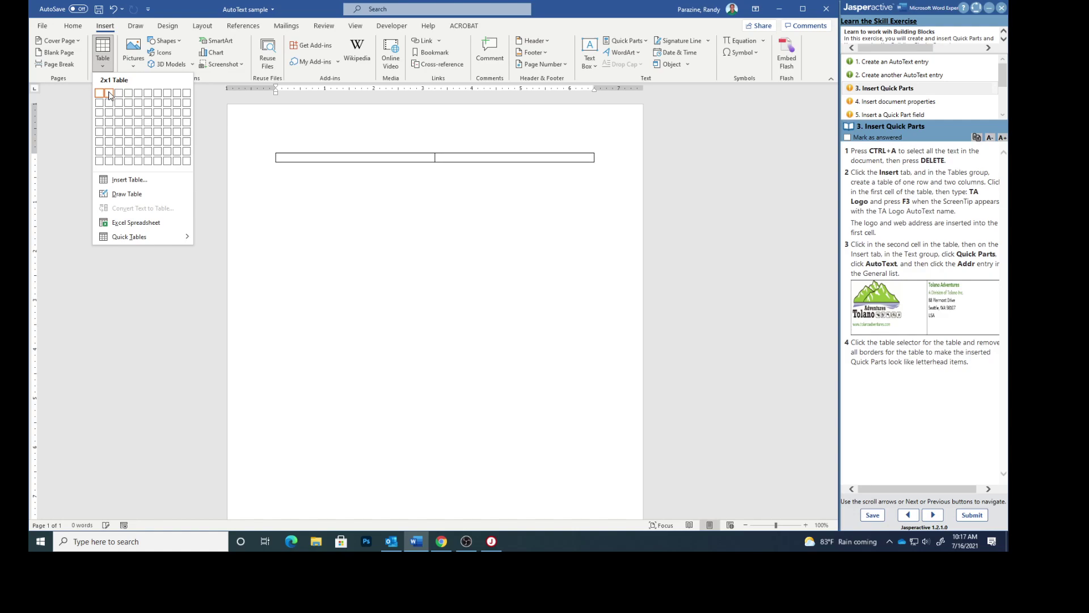
click(109, 95)
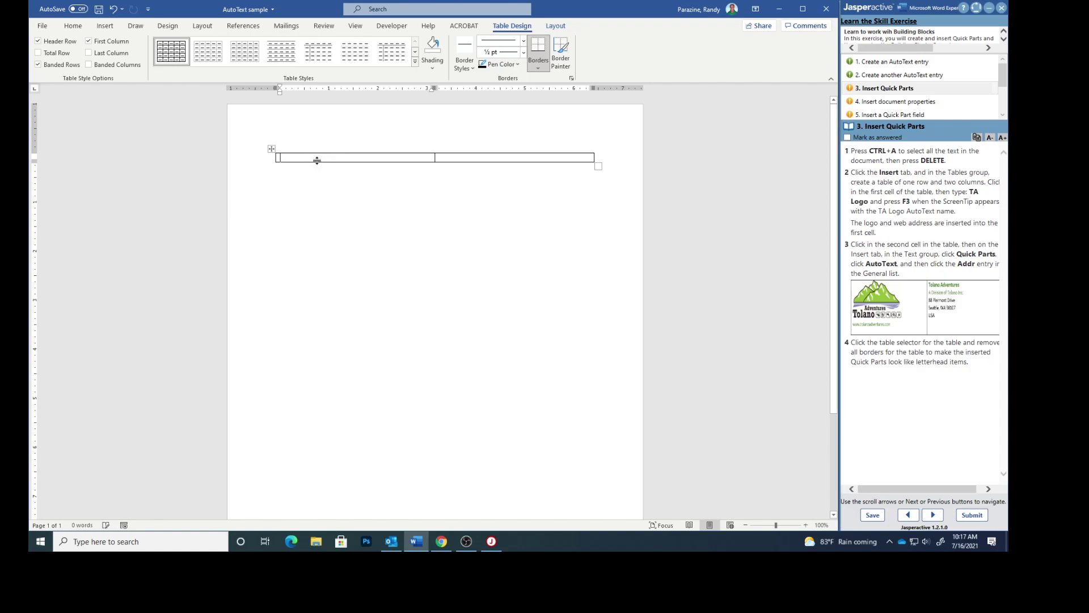
text(TA Lo)
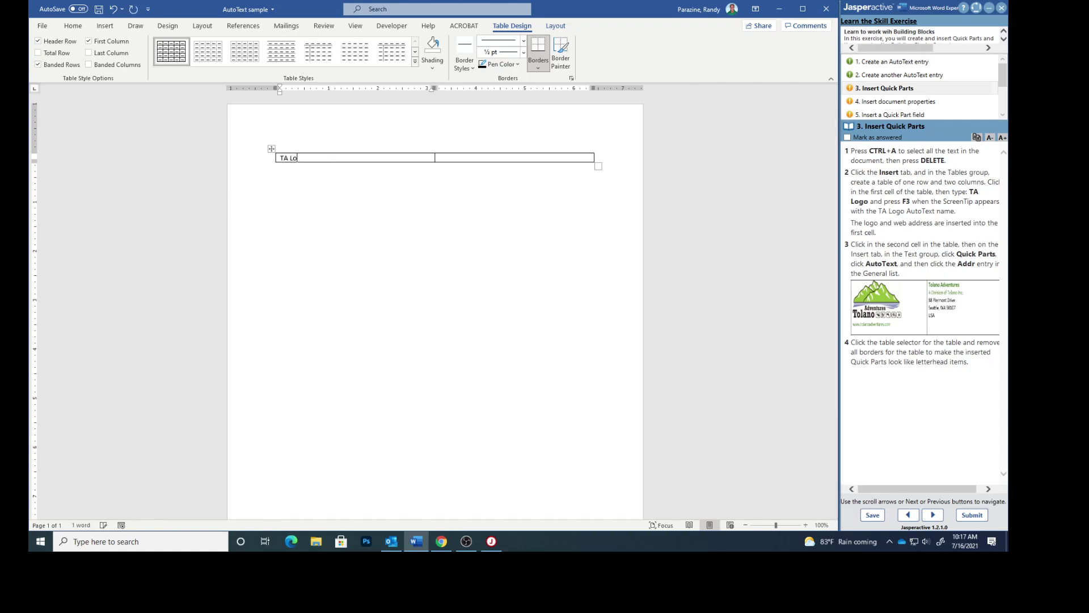
text(go)
key(F3)
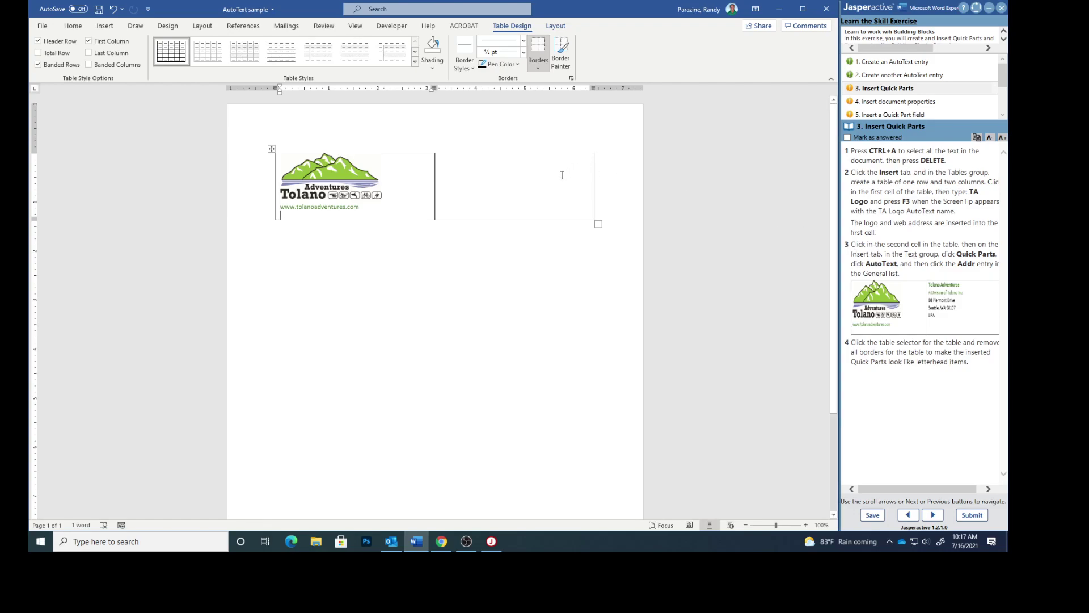
- Insert the 'addr' AutoText entry from Quick Parts into the table's second cell
click(489, 166)
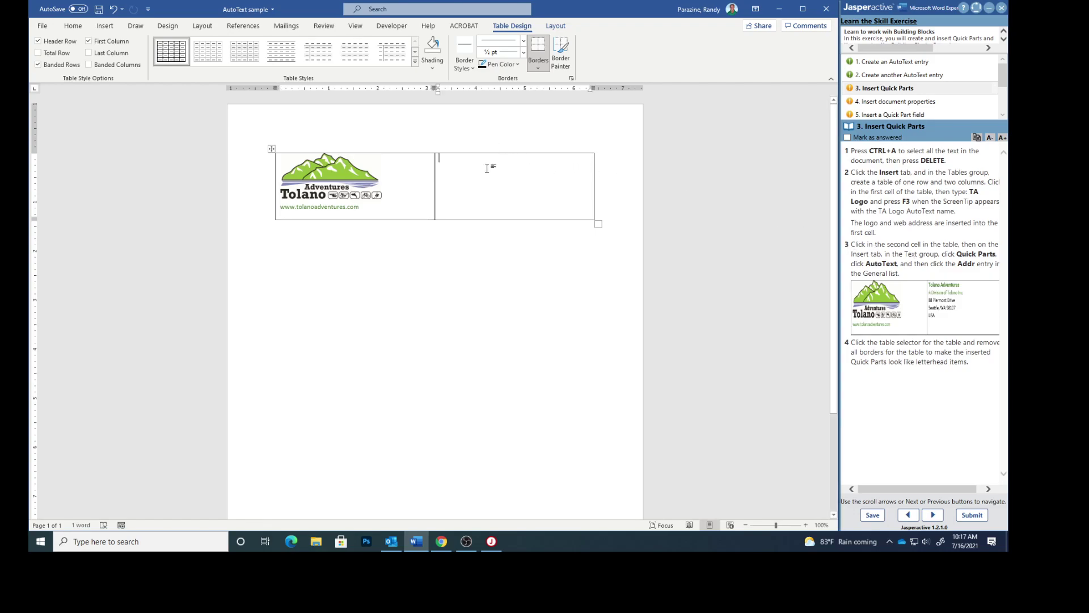
click(105, 28)
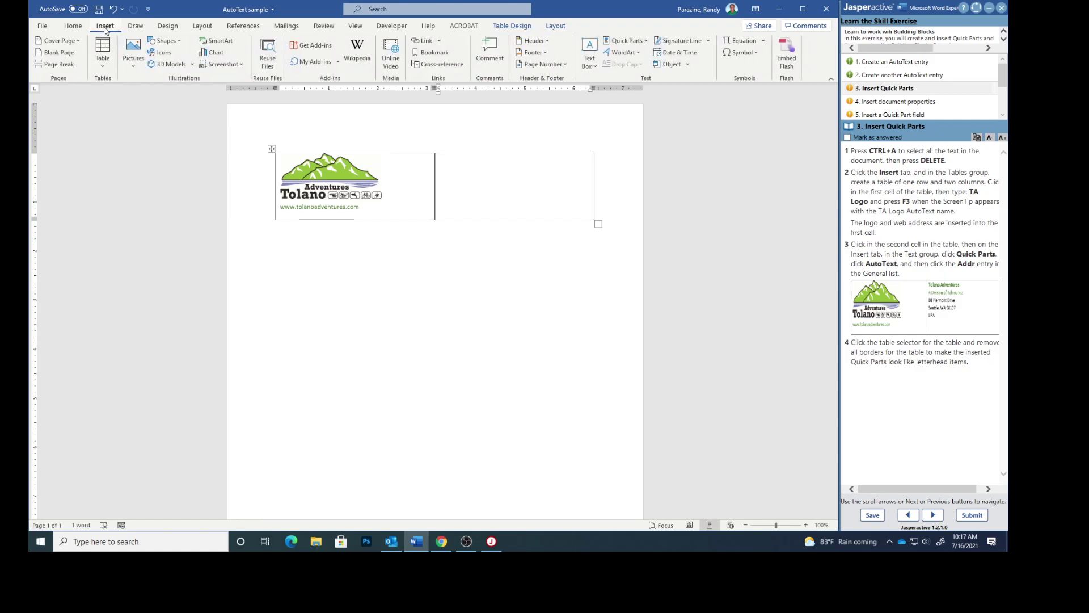
click(628, 40)
mouse_move(628, 55)
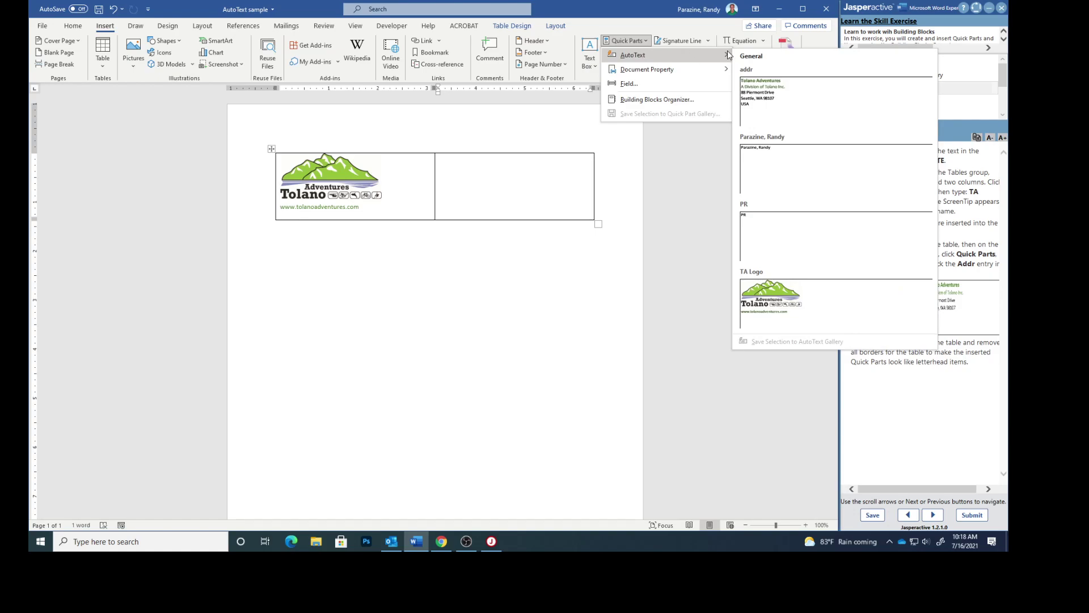
click(773, 94)
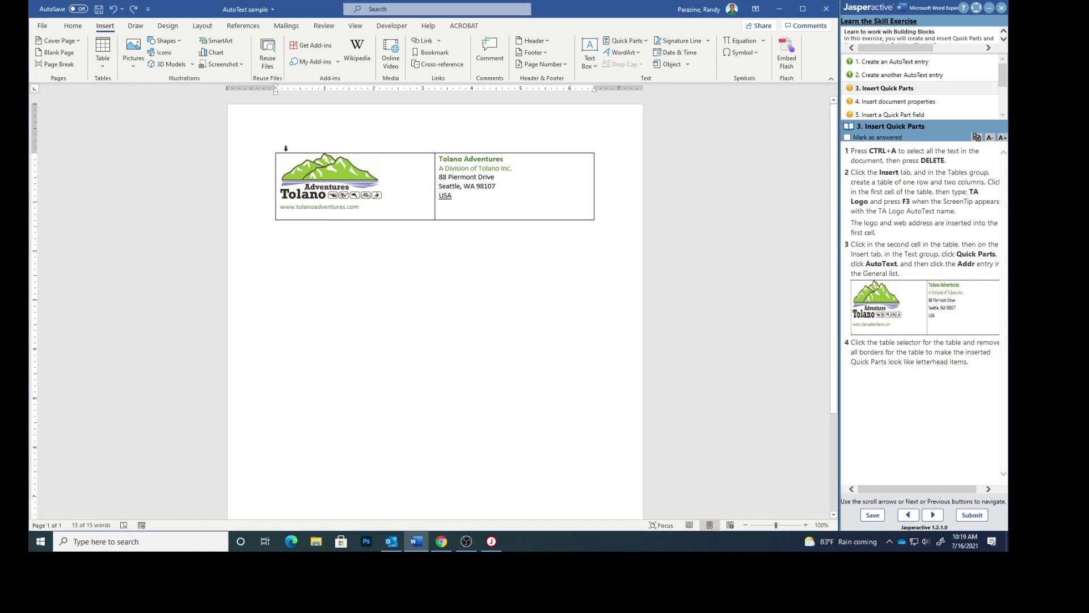
- Apply No Border to the whole letterhead table
click(271, 148)
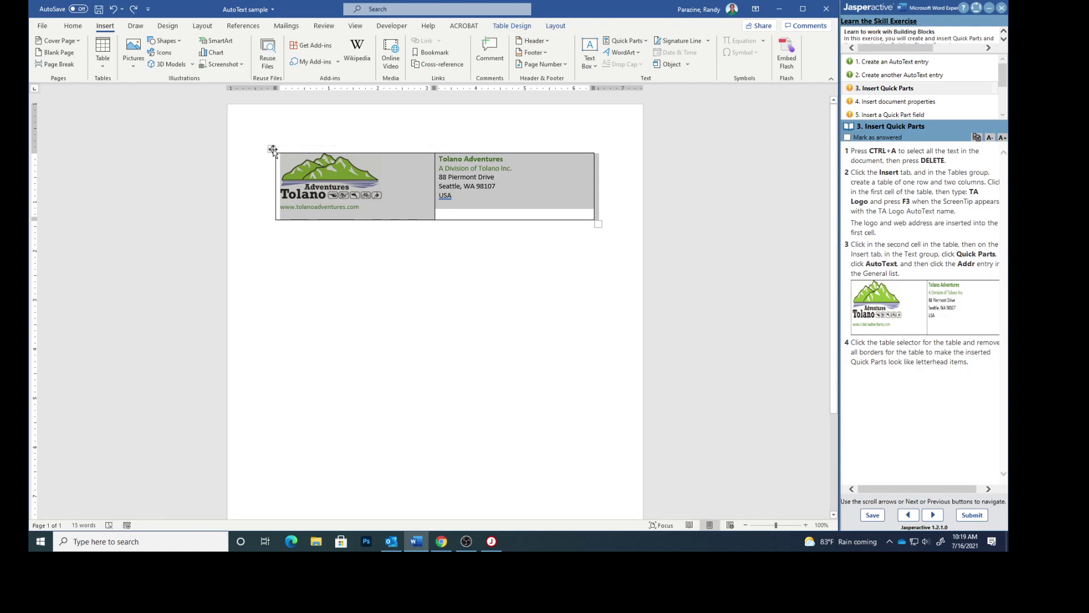
right_click(272, 150)
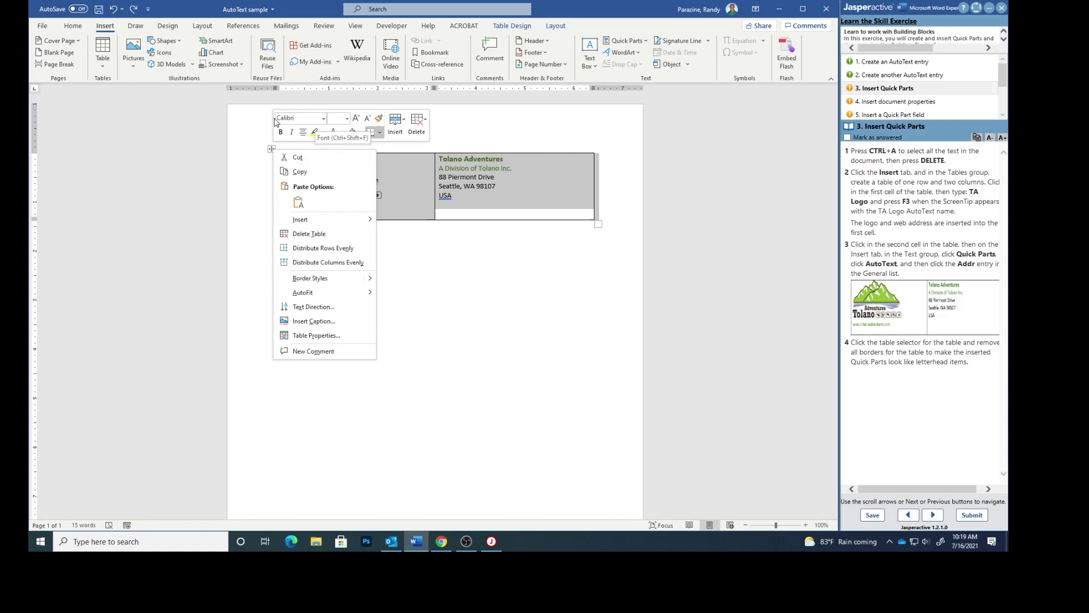
click(380, 134)
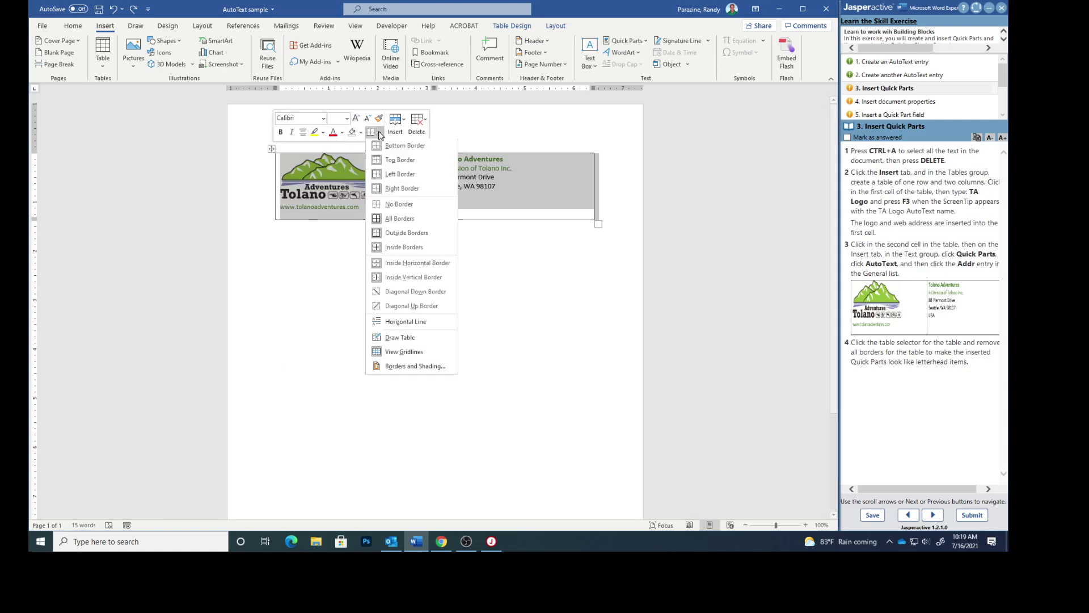
click(400, 204)
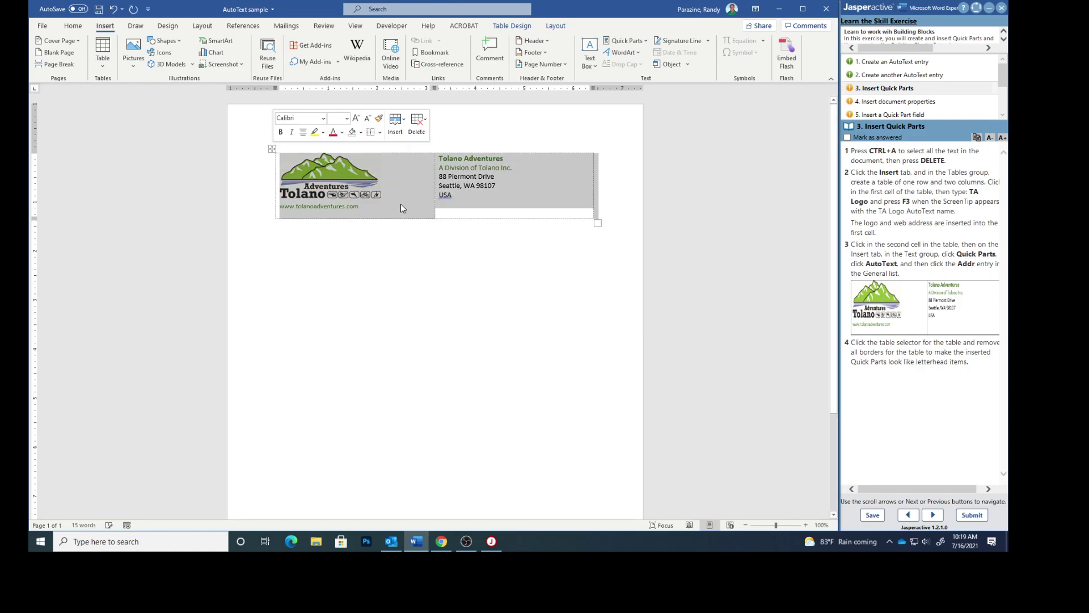
click(437, 268)
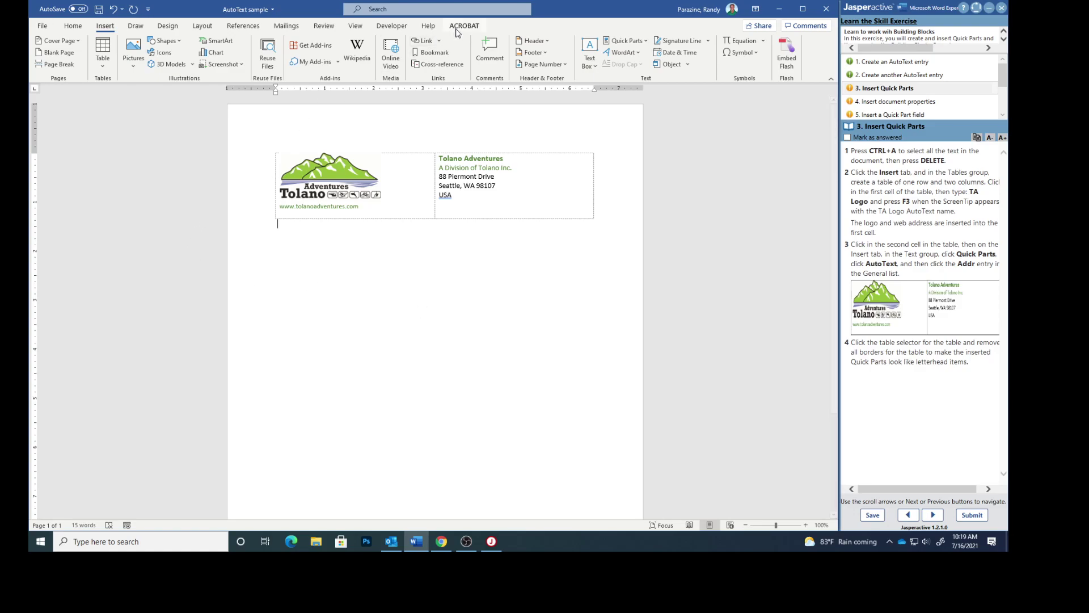
- Turn off View Gridlines for the table
click(398, 158)
click(555, 25)
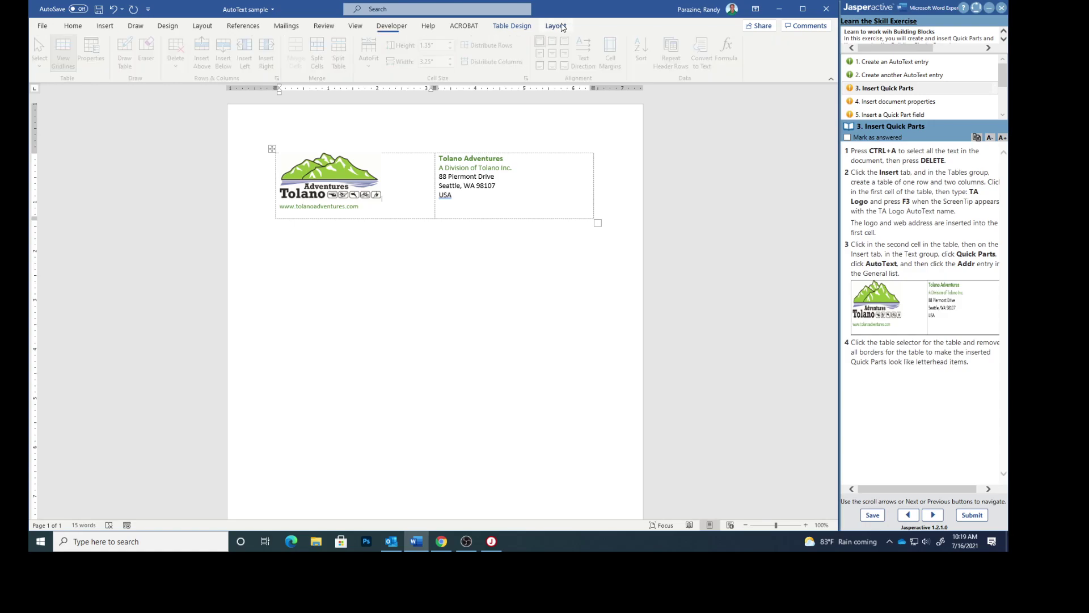
click(69, 58)
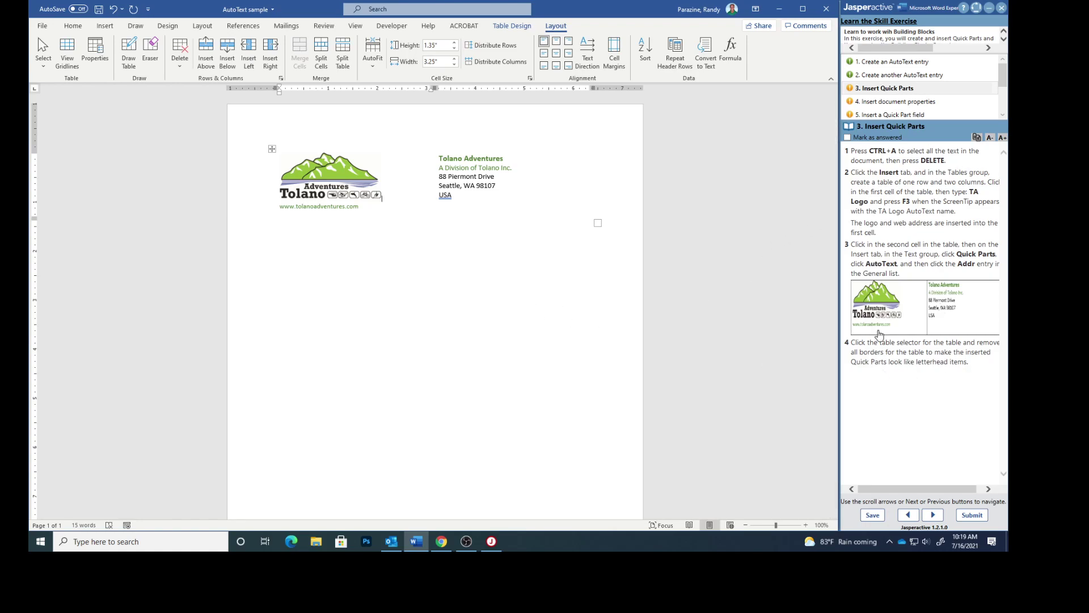
- Mark the letterhead step answered and go to the File > Info page
click(848, 138)
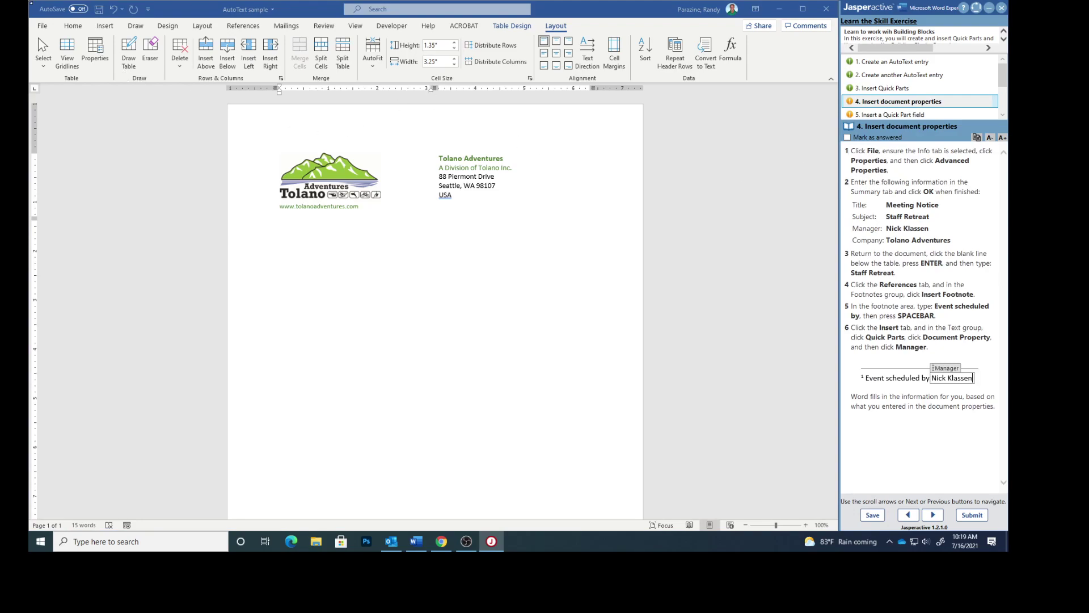
click(42, 26)
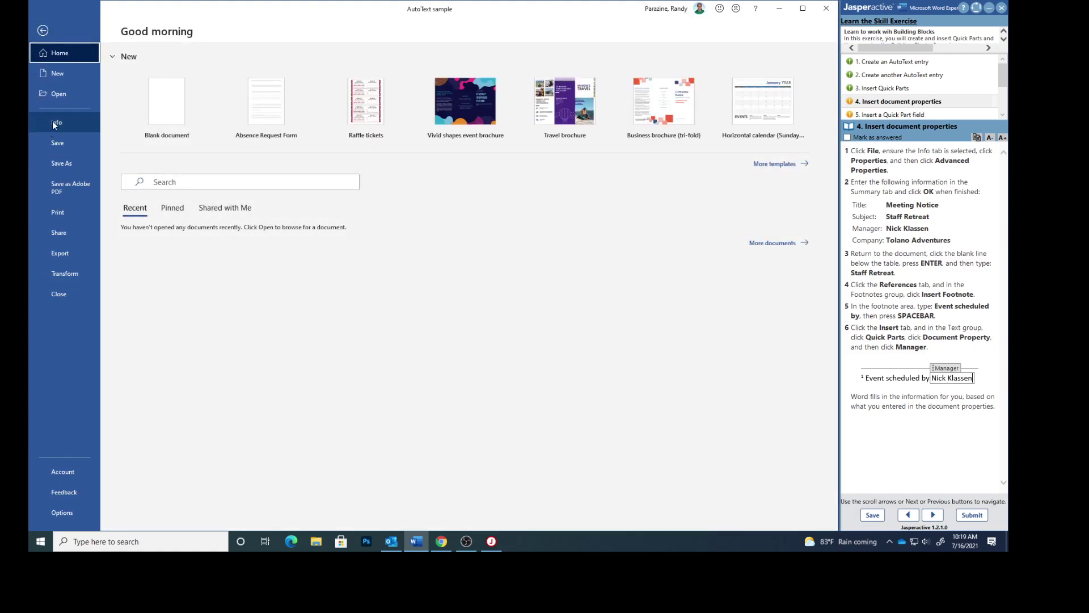
click(53, 122)
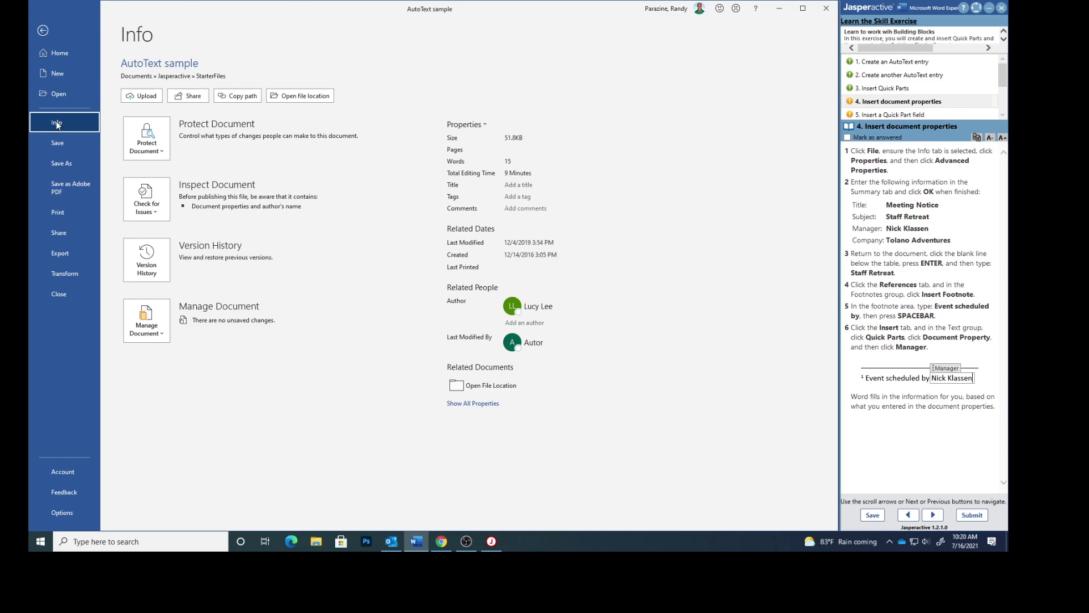
- In Advanced Properties, set title 'Meeting Notice', subject 'Staff Retreat', manager's name, company 'Tolano Adventures'
click(487, 128)
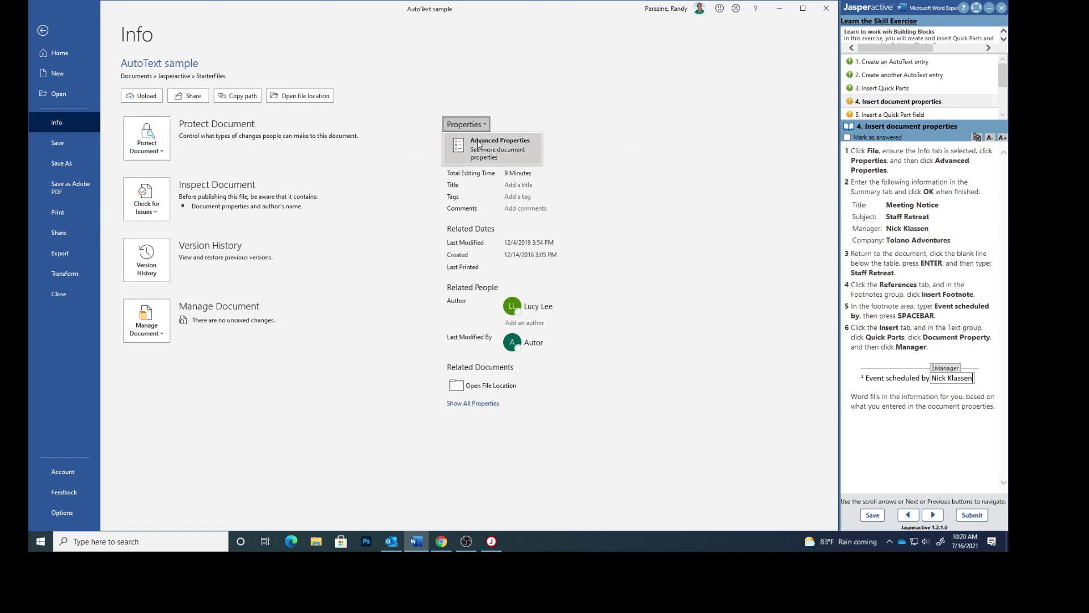
click(479, 144)
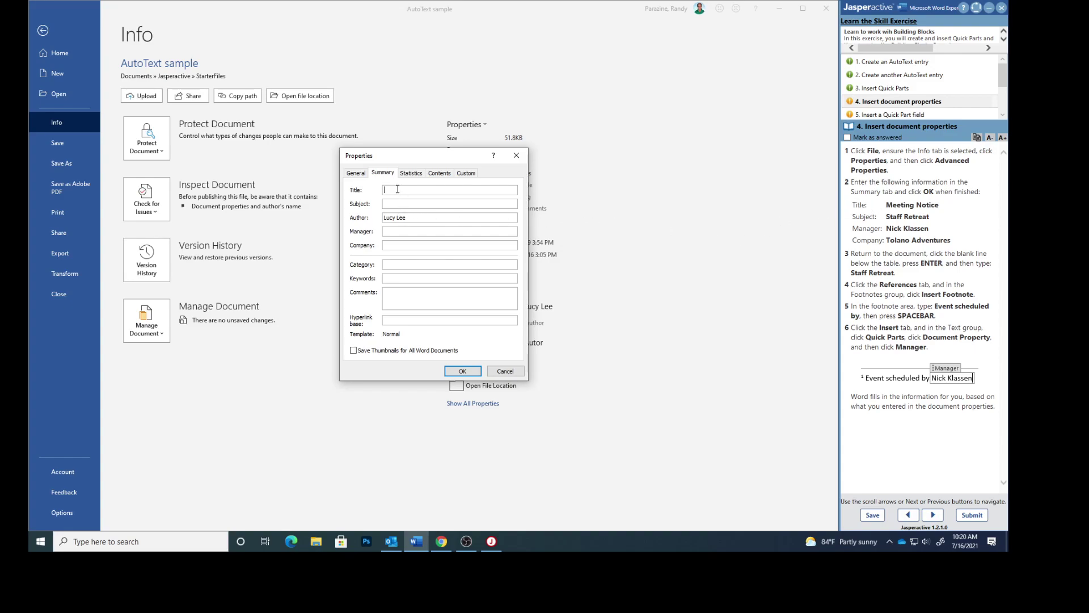
text(Meetin)
text(g Notice)
text(?S)
text(aff )
text(Retr)
text(eat)
text(Nick )
text(Klassen)
text(Tolan)
text(o Adv)
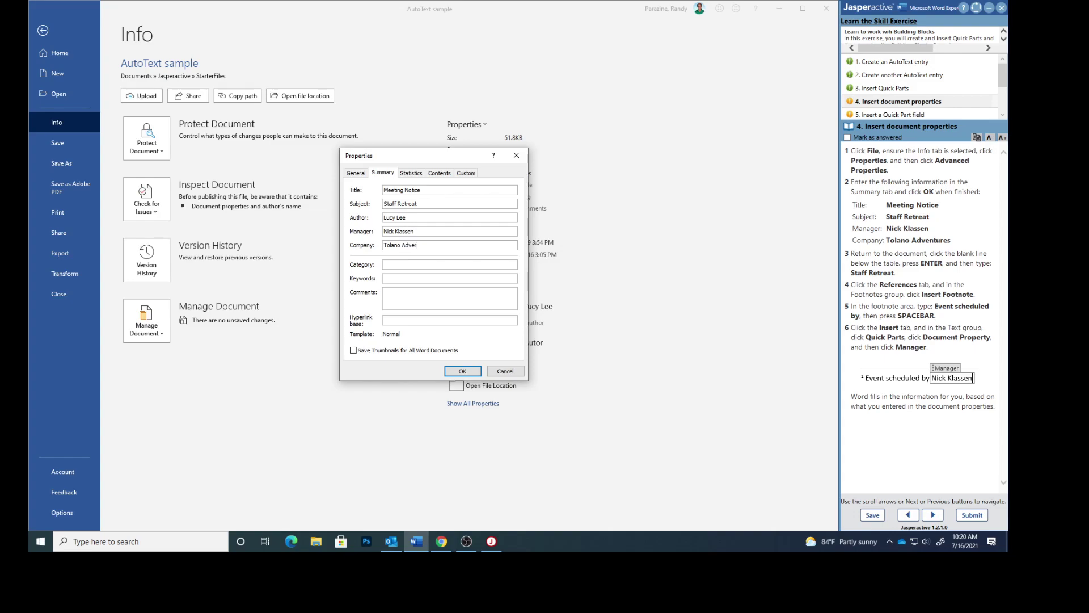
text(entures)
click(463, 372)
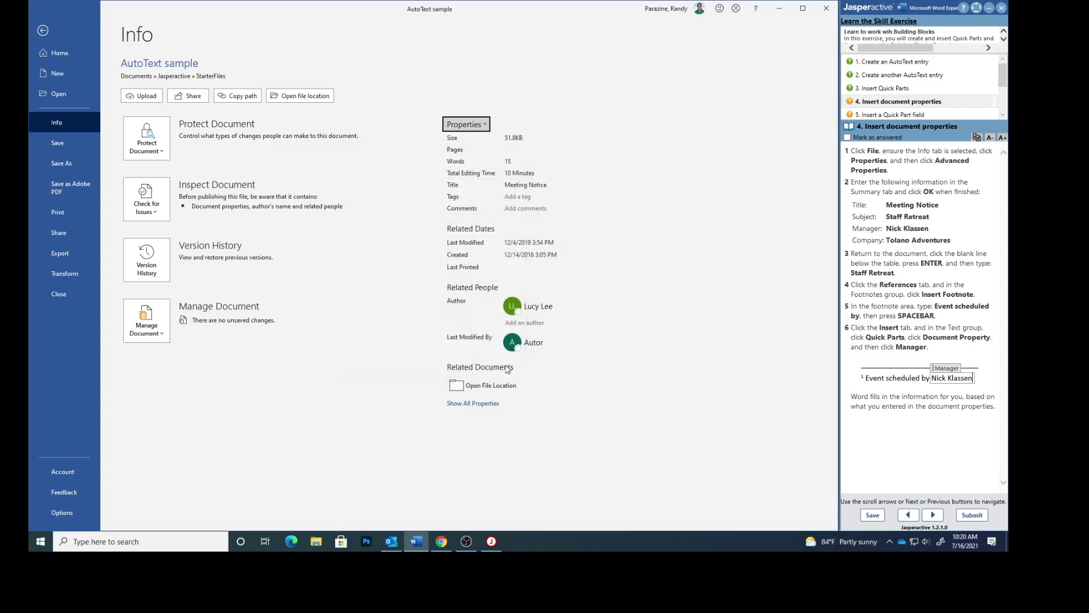
- Type 'Staff Retreat' on a new line directly below the letterhead table
click(43, 30)
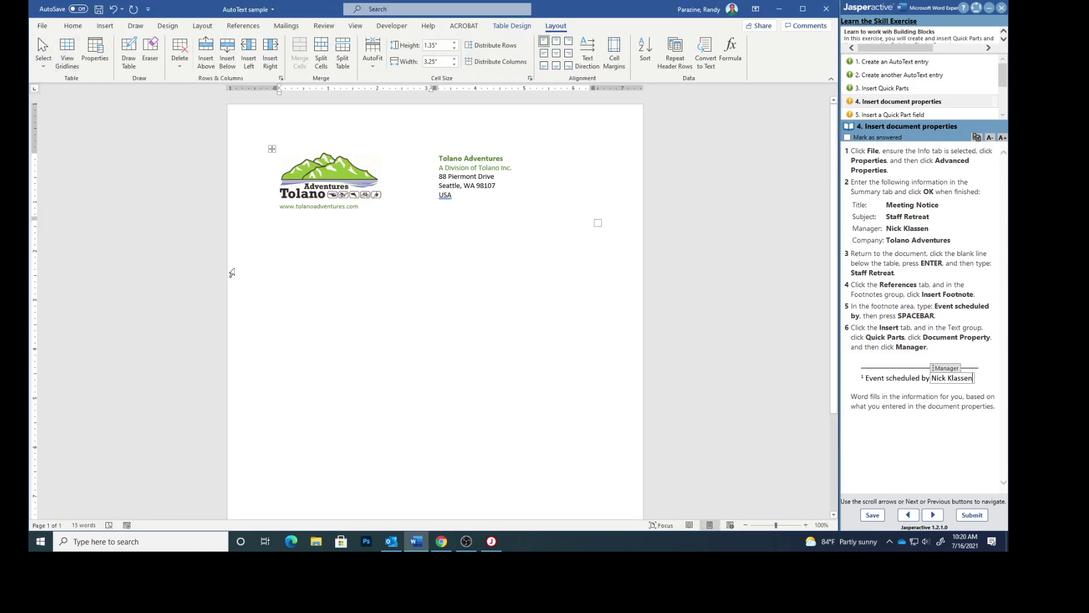
click(301, 249)
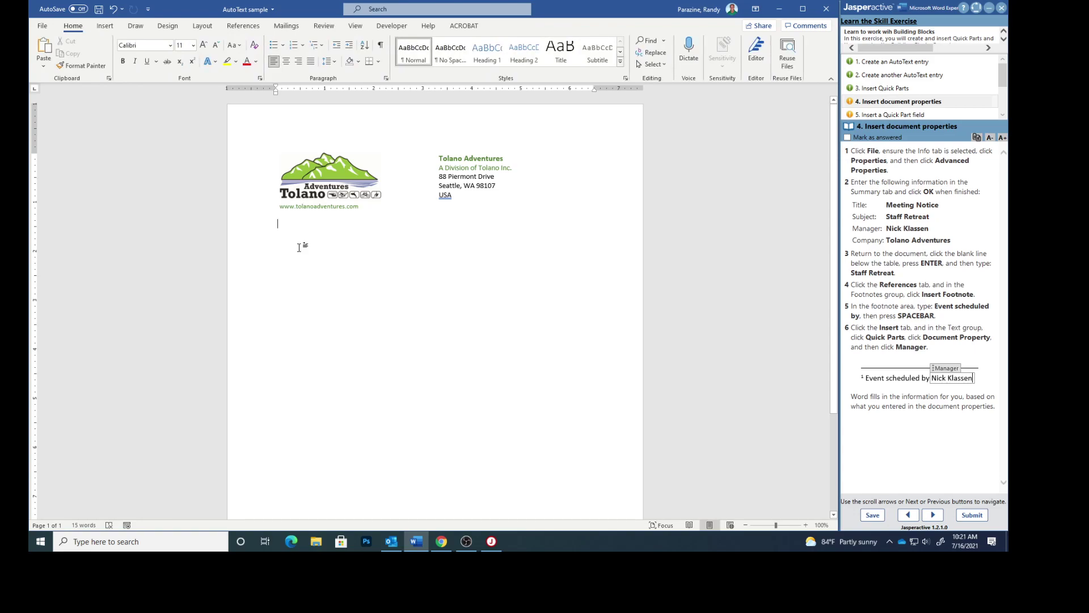
key(Return)
text(S)
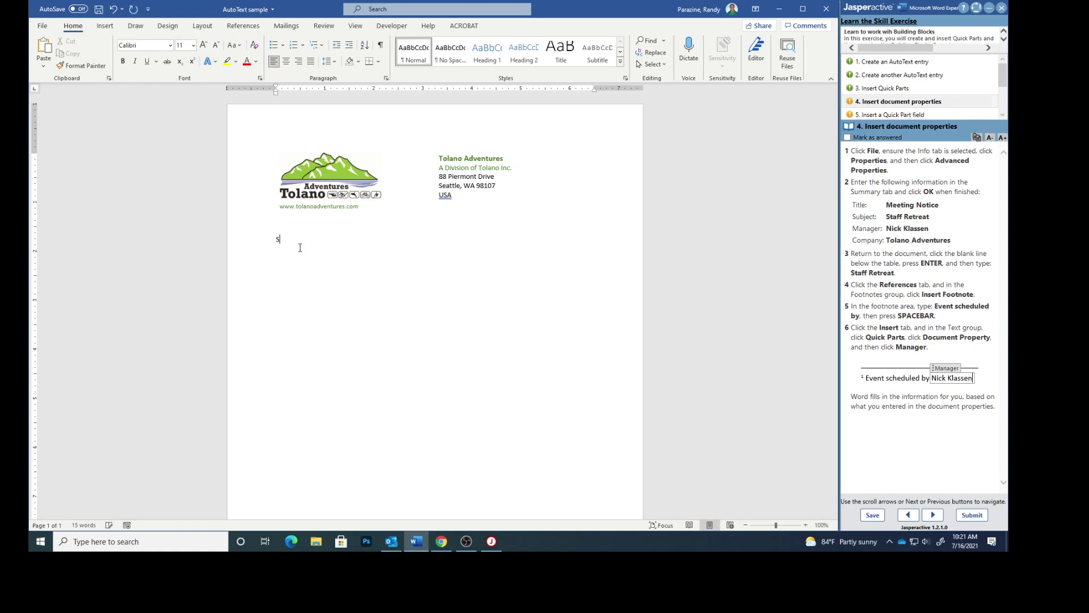
text(taff Retreat)
click(243, 26)
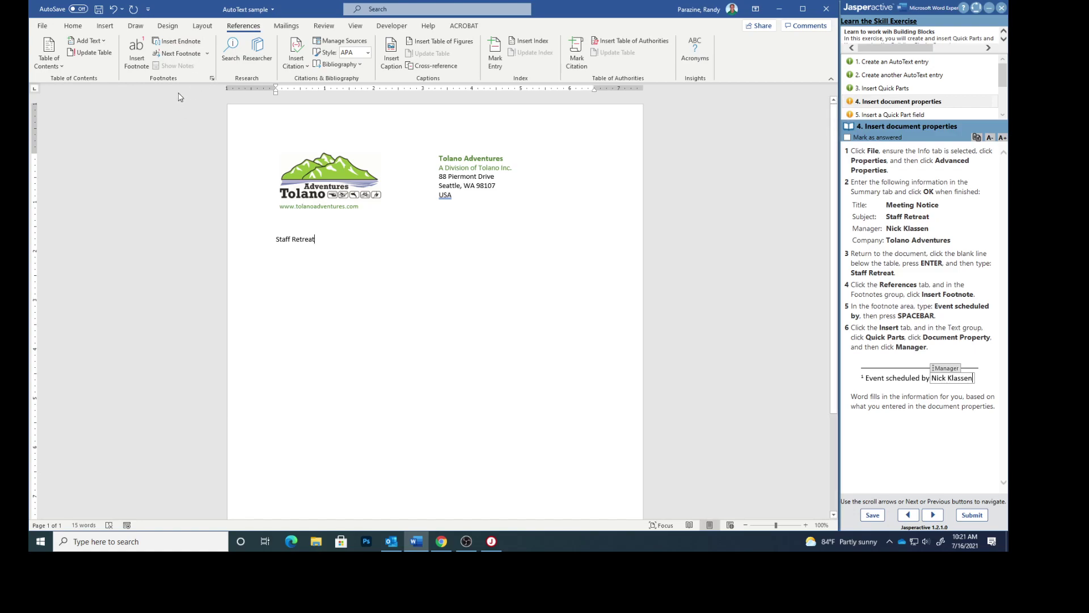
- Insert footnote 1 after Staff Retreat with the text 'Event scheduled by'
click(135, 51)
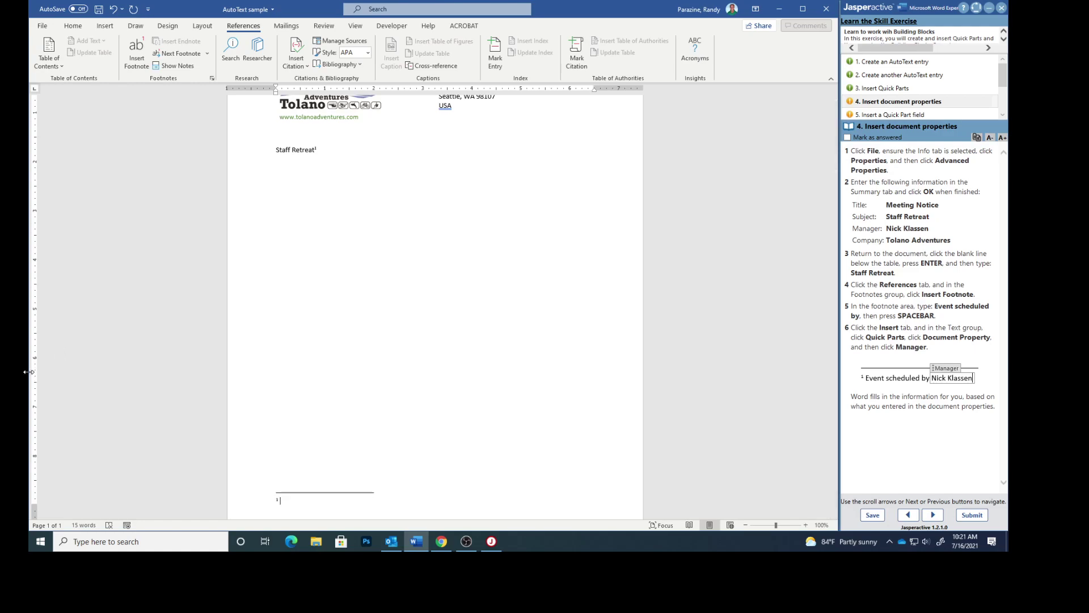
text(Event scheduled by)
- End the footnote with the Manager document property field and mark the task answered
click(110, 26)
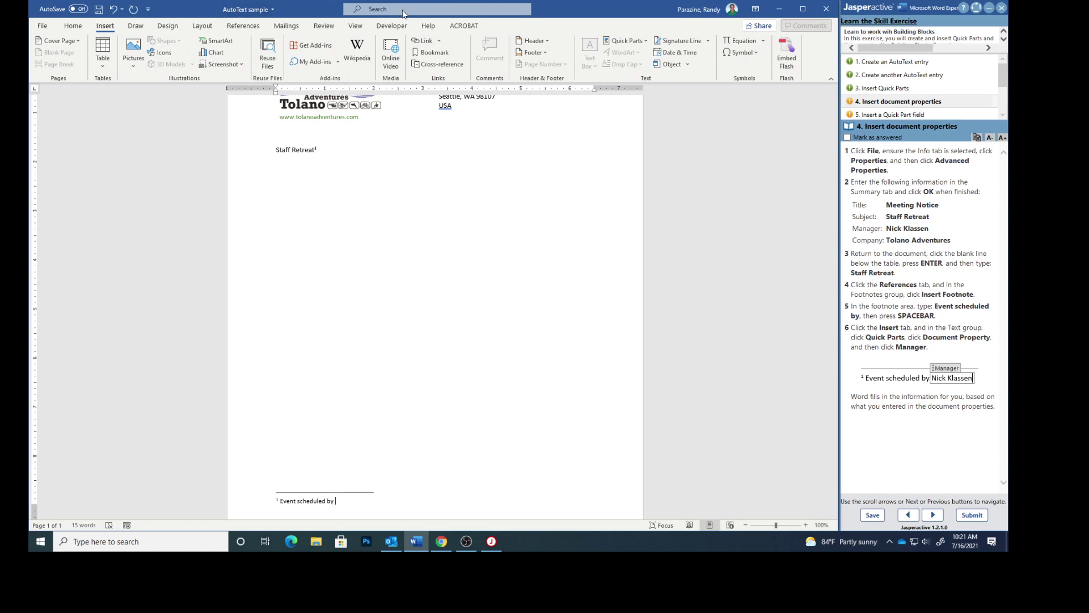
click(647, 41)
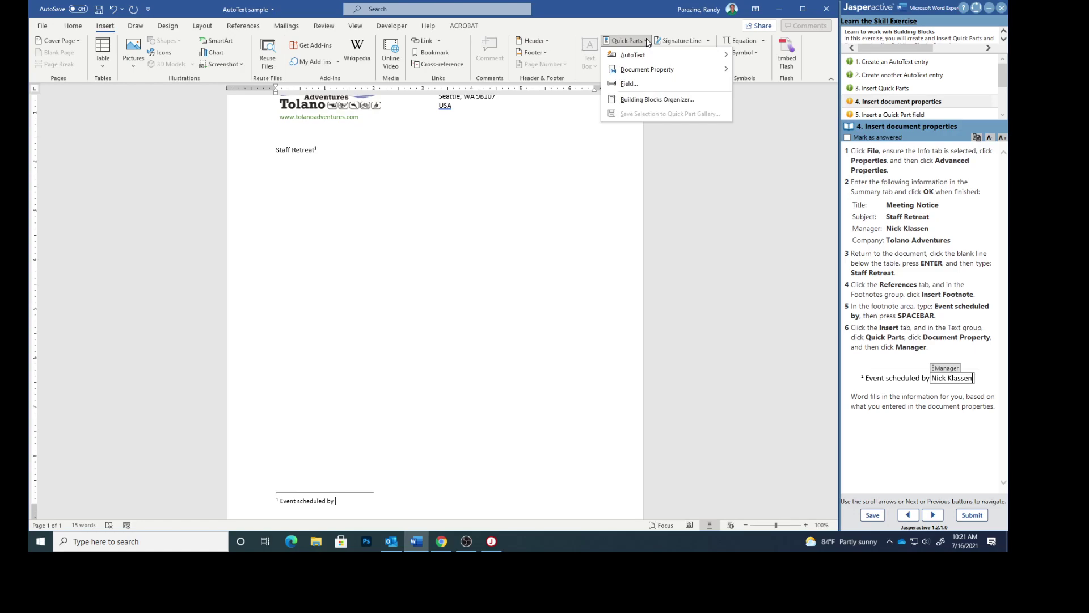
mouse_move(645, 69)
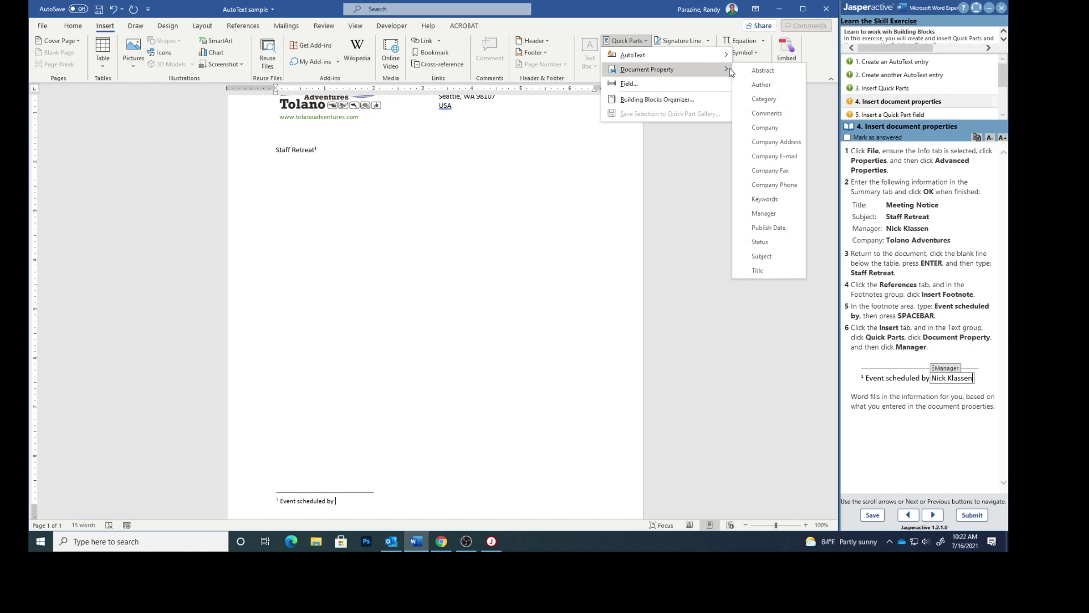
click(766, 213)
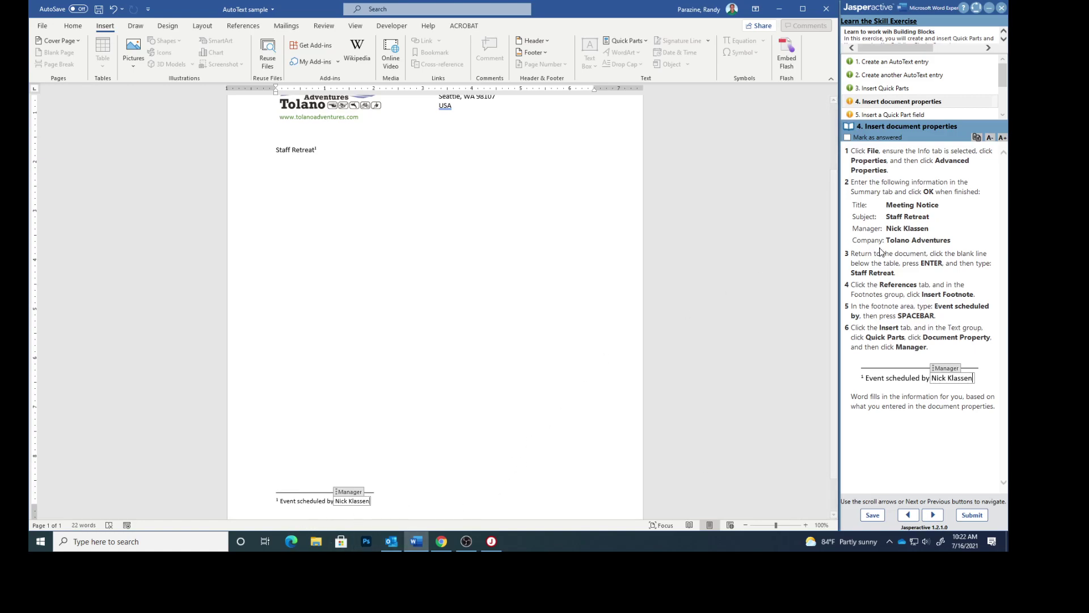
click(847, 137)
scroll(884, 108, down, 3)
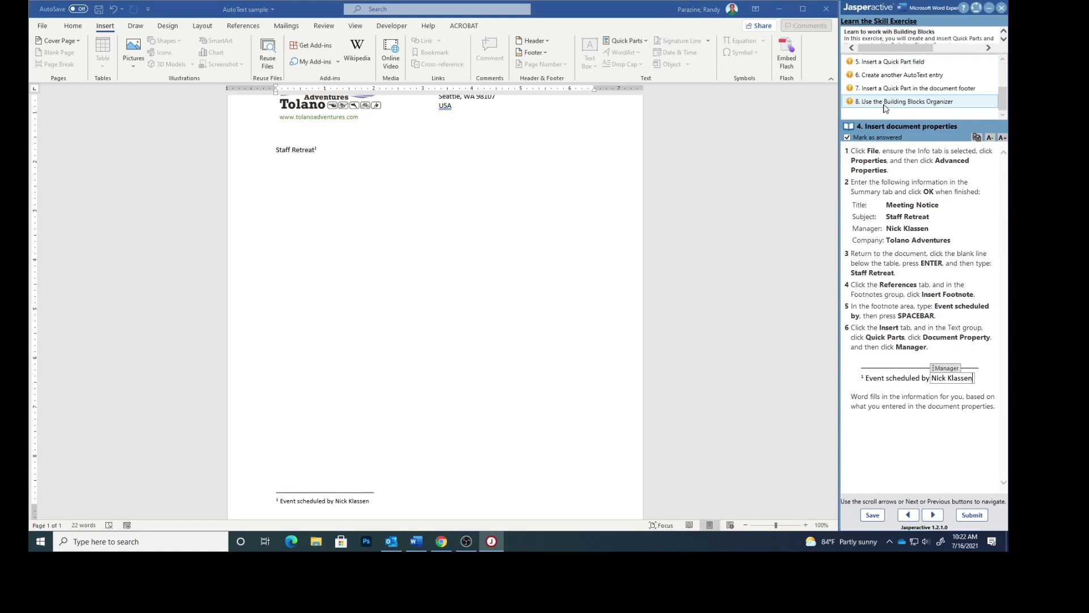
- Start a new paragraph directly below the Staff Retreat line
click(865, 79)
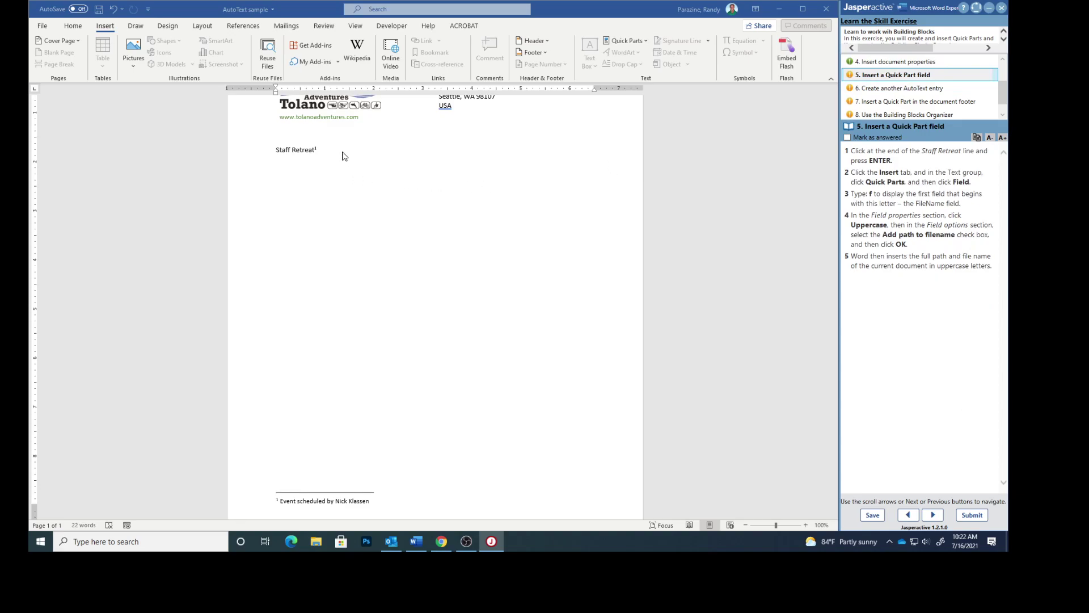
click(322, 144)
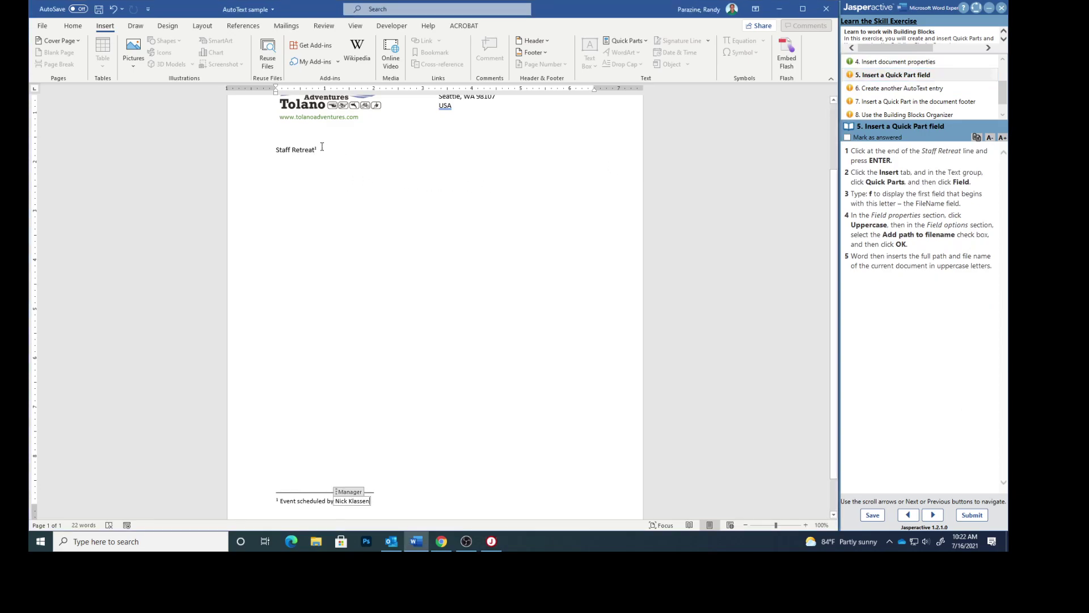
click(334, 148)
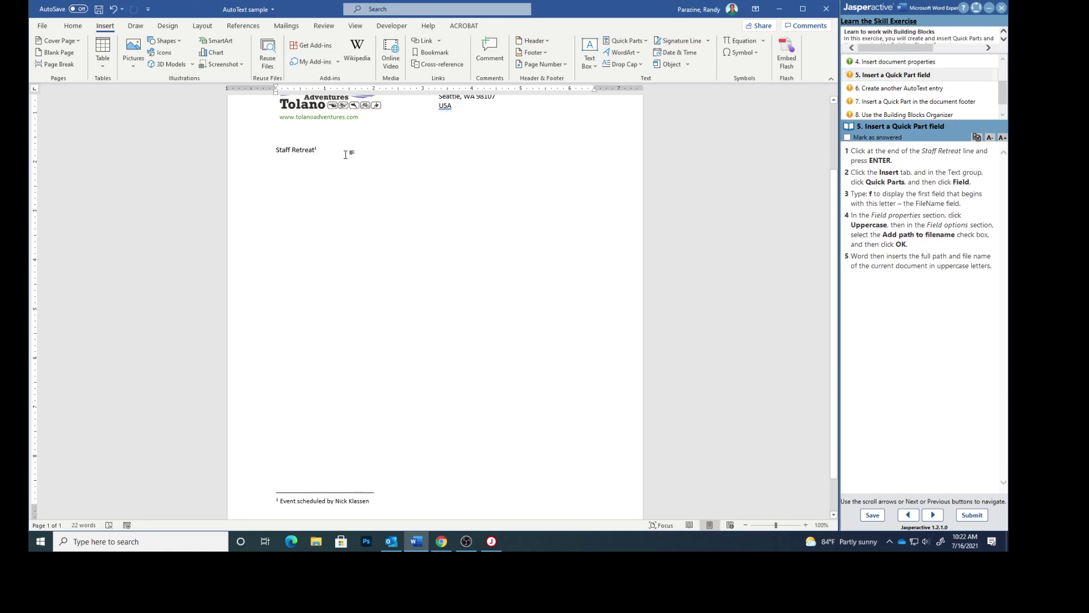
key(Return)
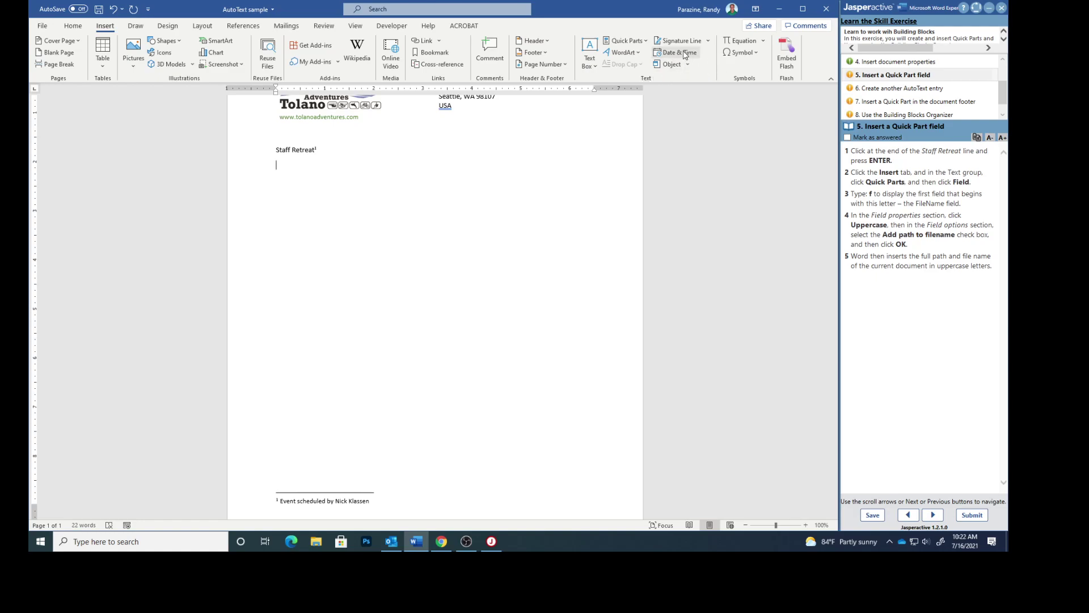
- Insert a FileName field in Uppercase format with the full path added
click(644, 41)
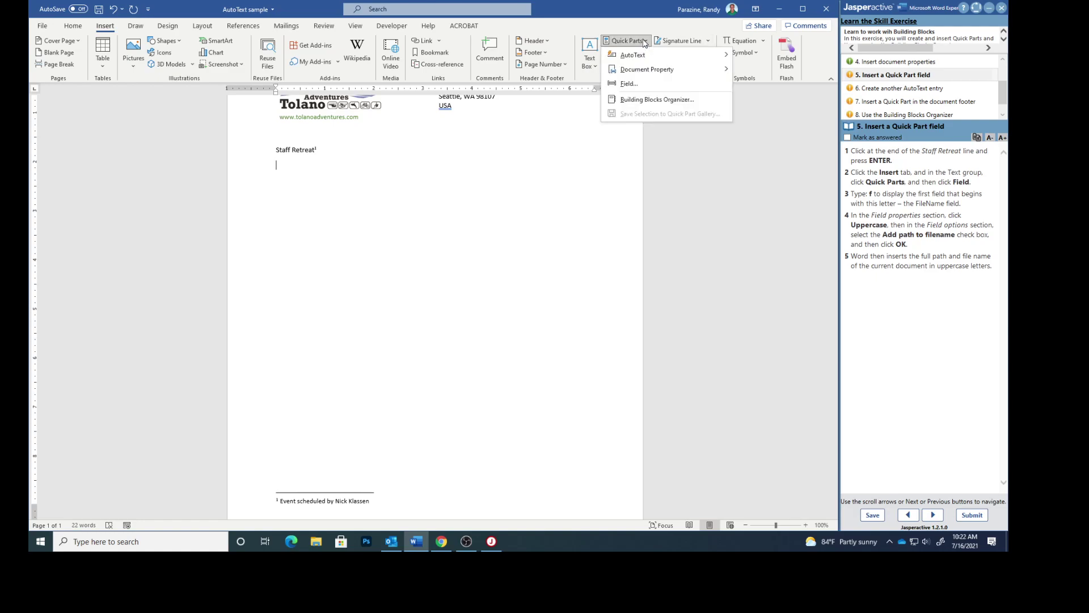
click(628, 84)
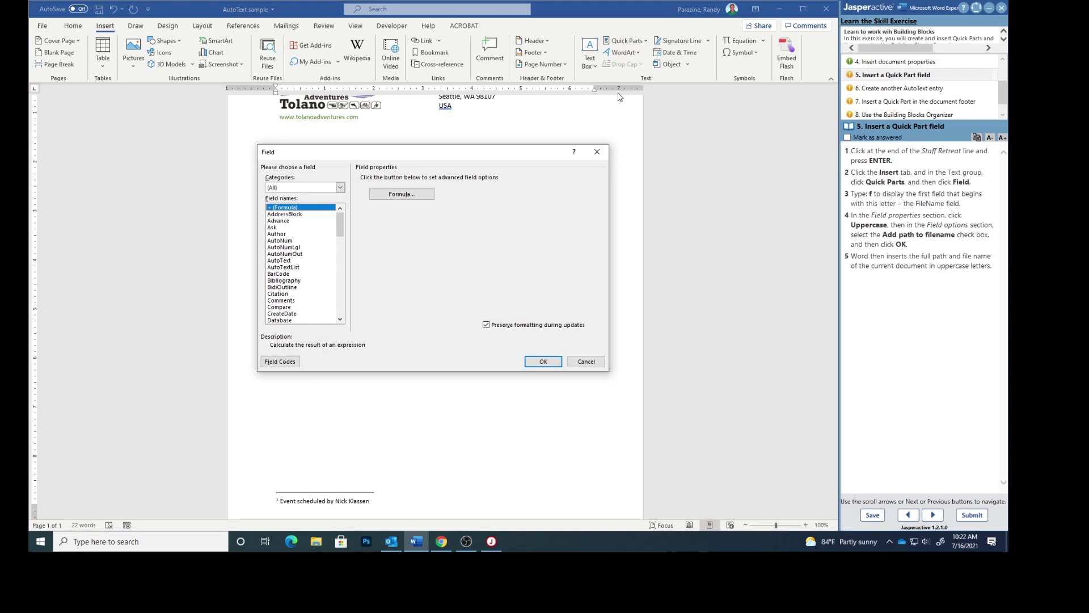
key(f)
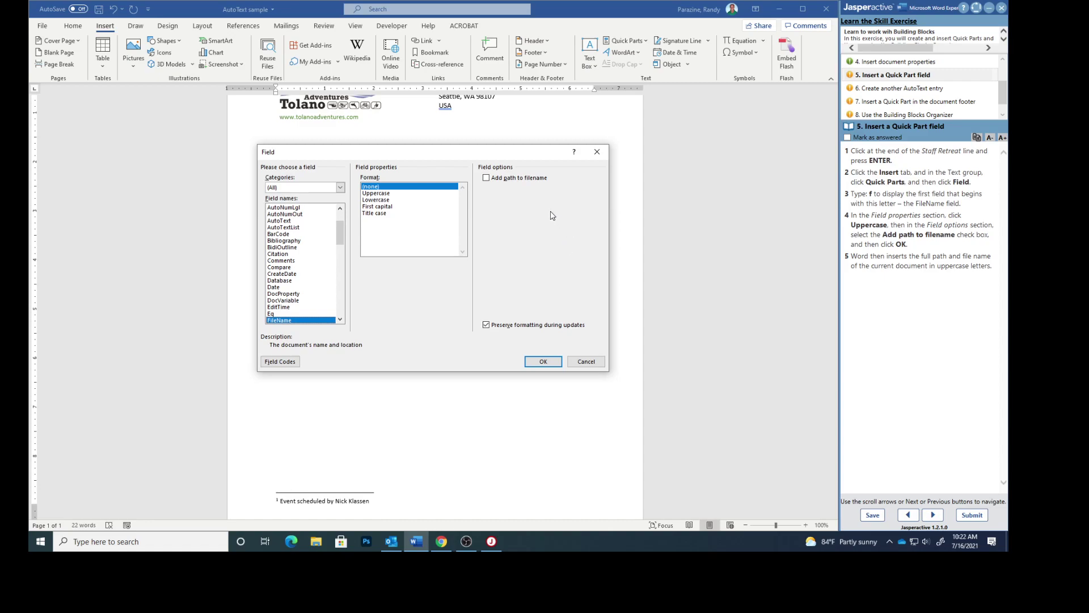
click(382, 194)
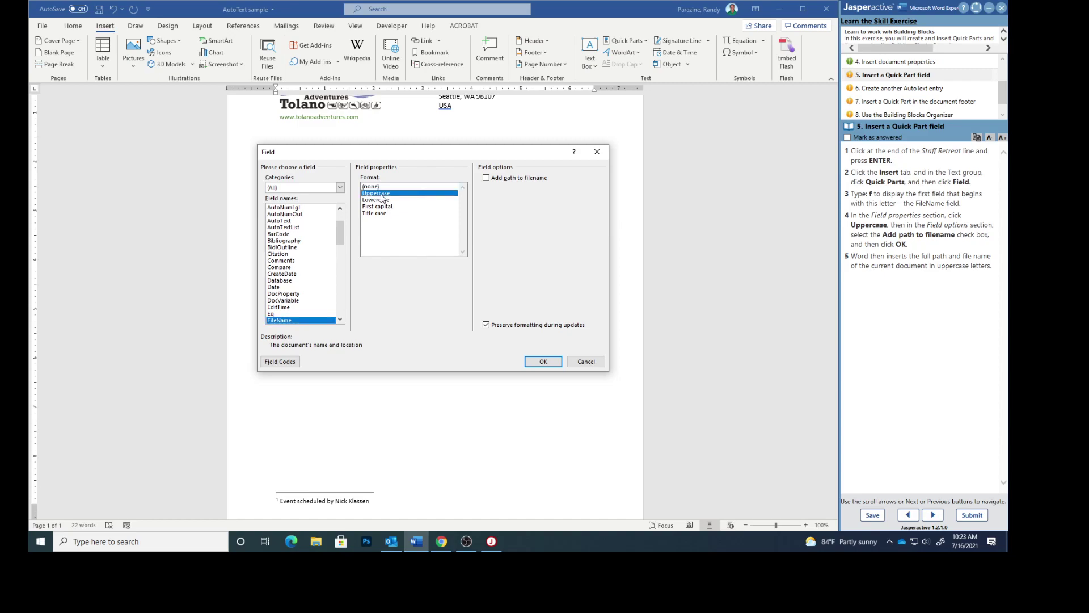
click(486, 178)
click(540, 362)
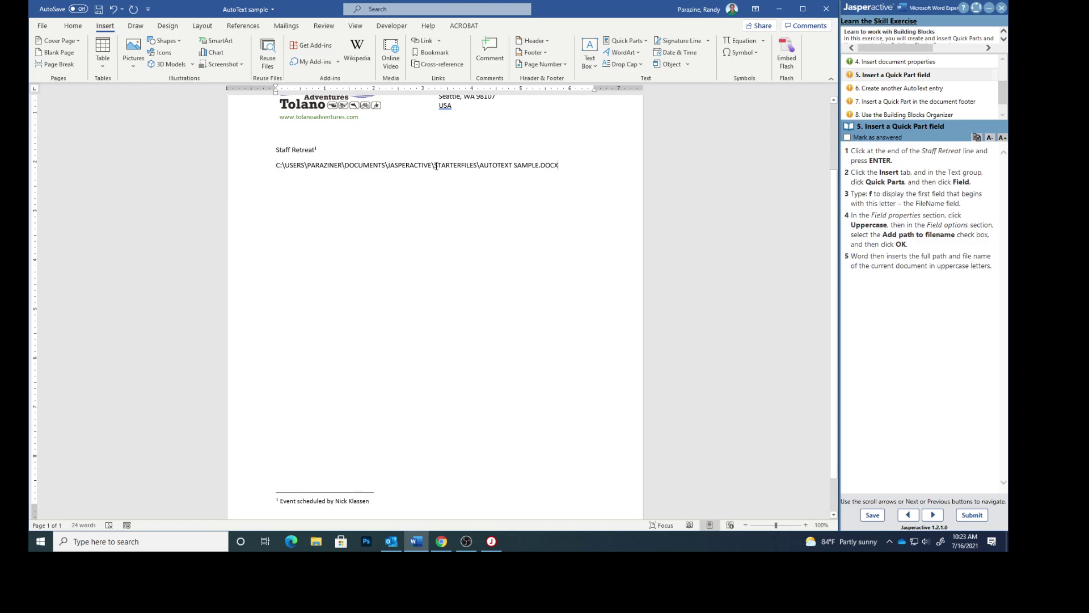
- Mark the field step answered and set the file-path field to font size 8
click(847, 137)
click(878, 89)
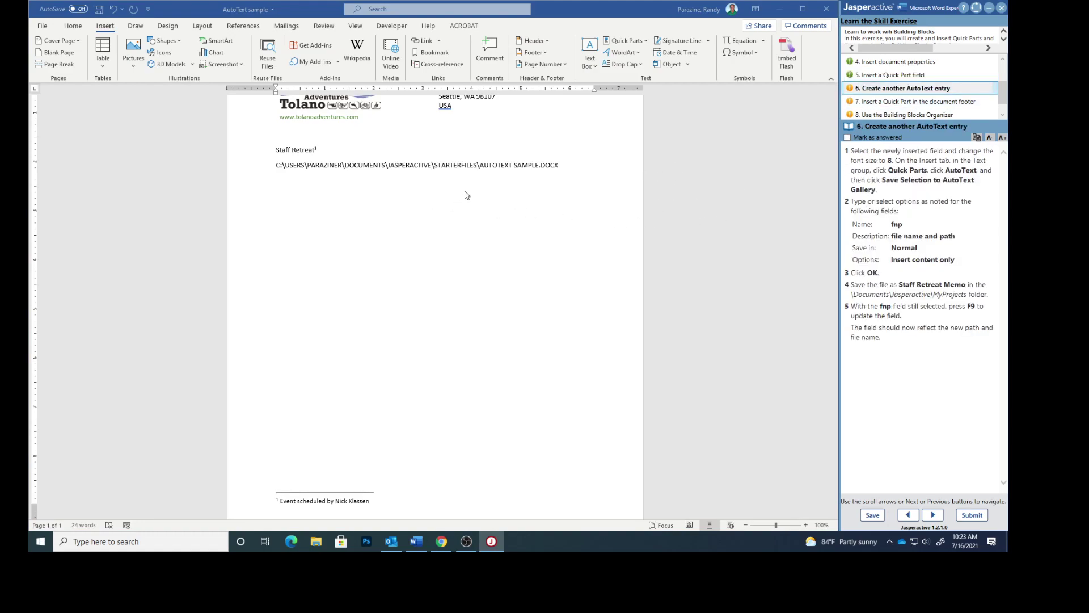
click(446, 164)
drag(446, 165, 363, 177)
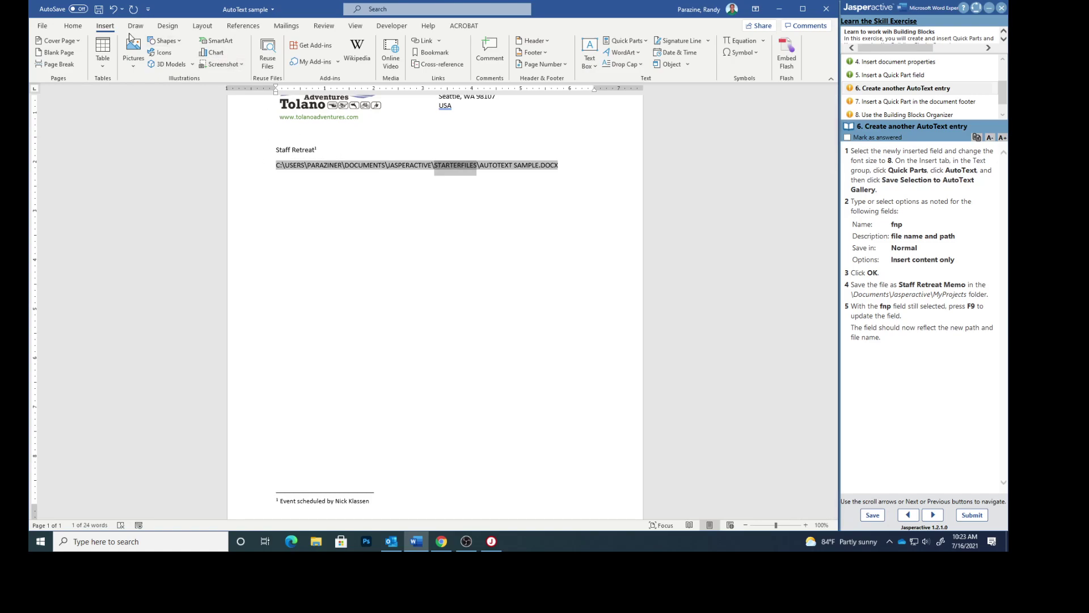
click(73, 26)
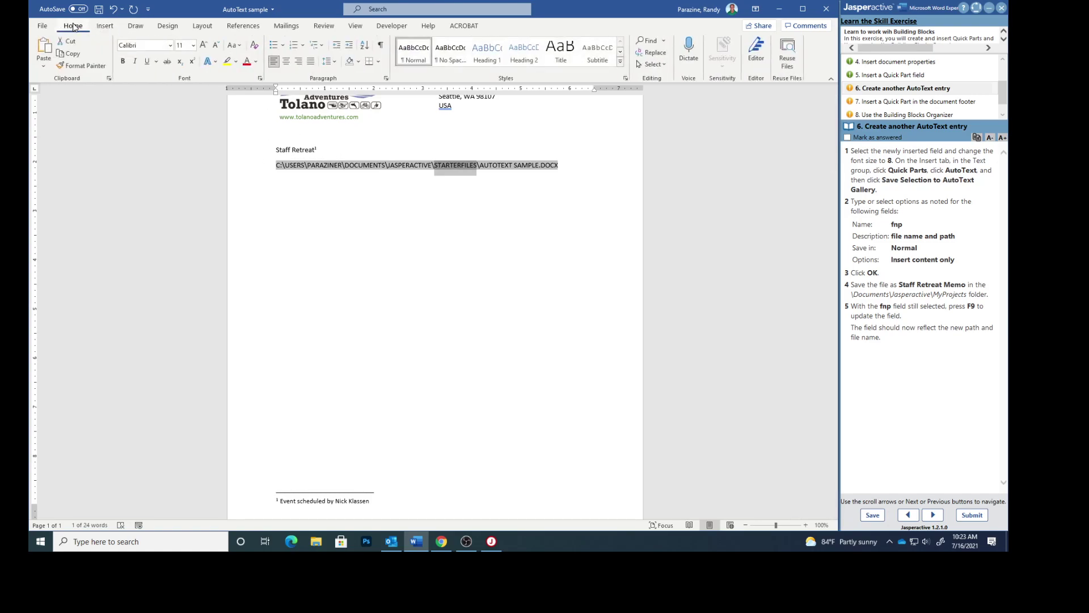
click(193, 45)
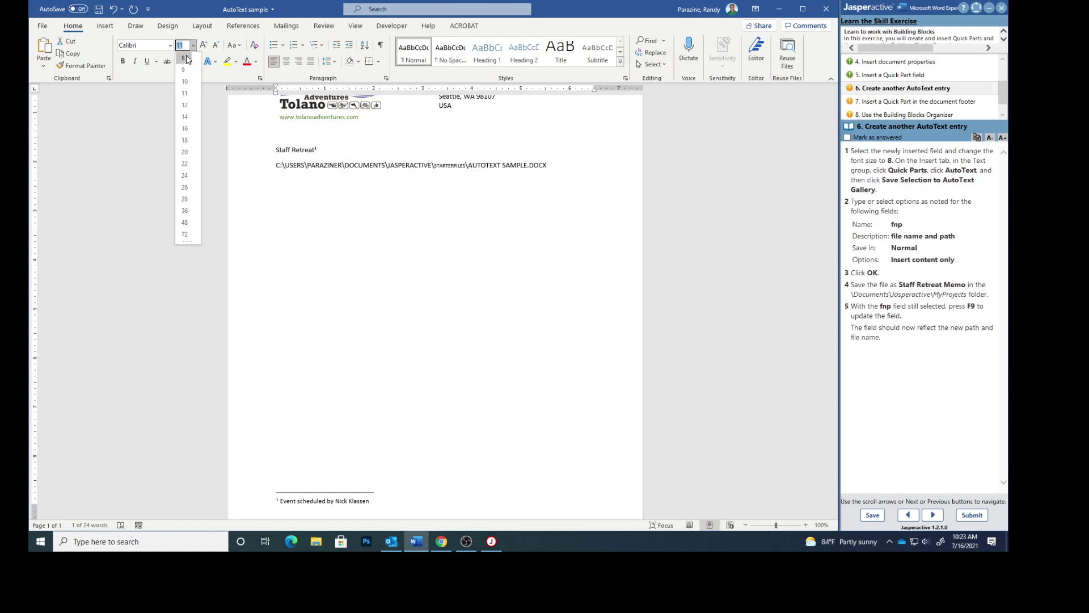
click(301, 166)
click(276, 164)
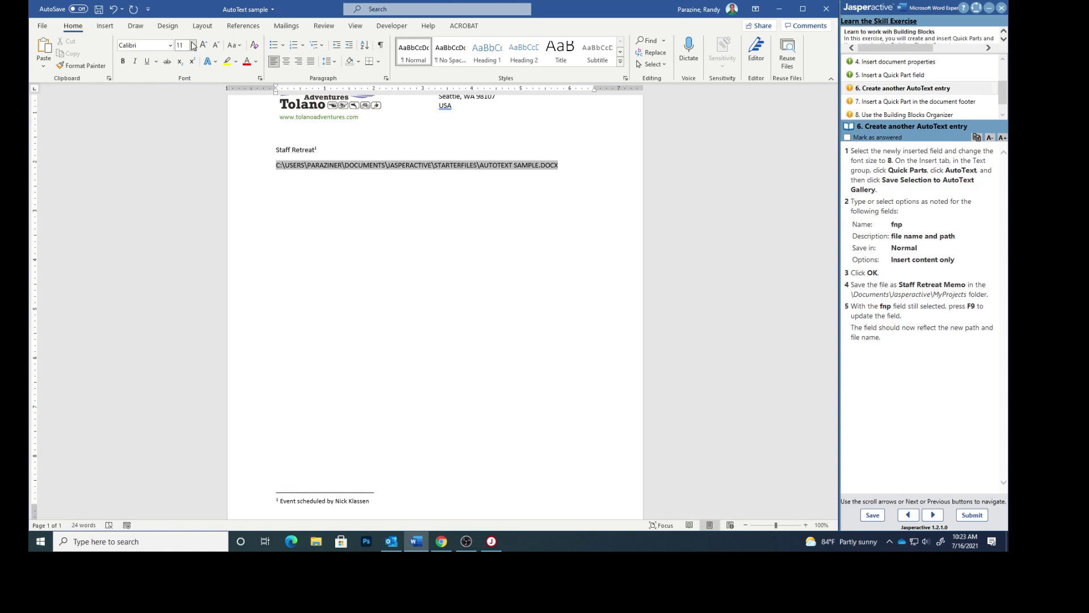
click(194, 44)
click(183, 58)
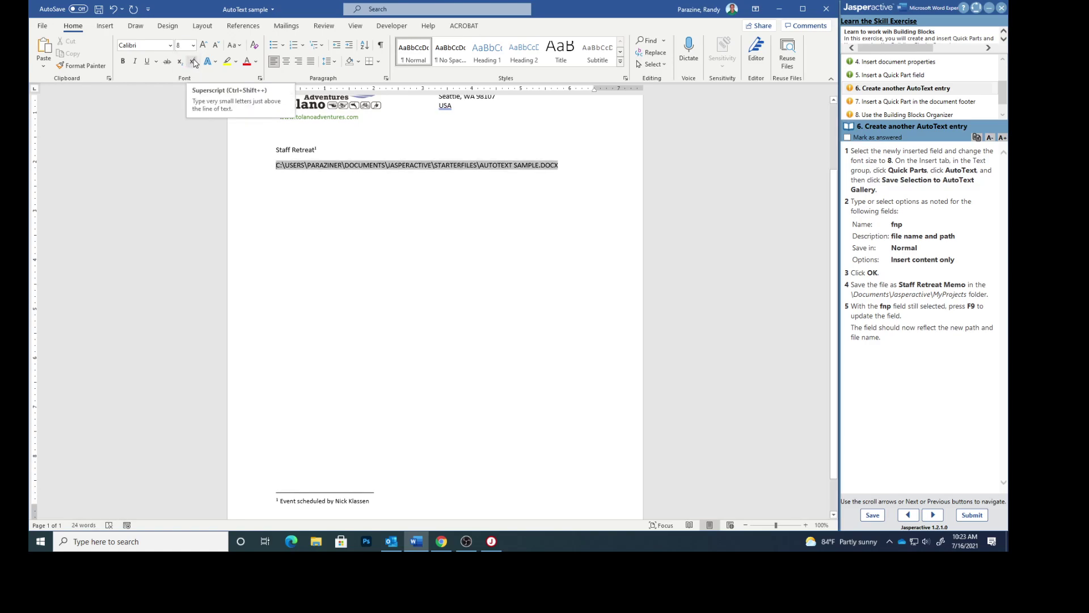
- Look through the Quick Parts AutoText gallery and click back into the file-path field
click(113, 27)
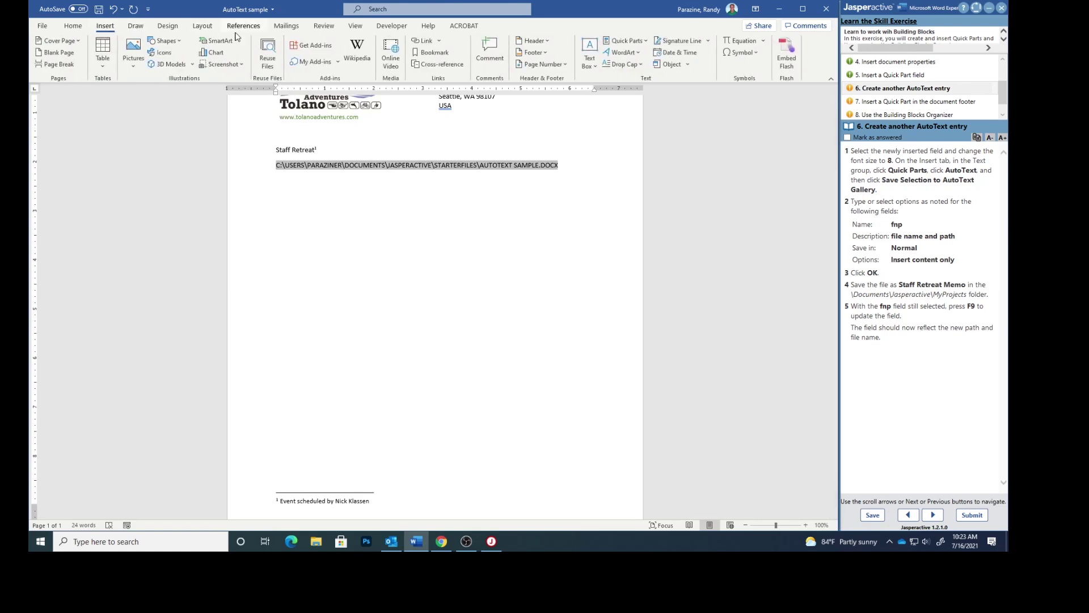
click(645, 41)
mouse_move(638, 53)
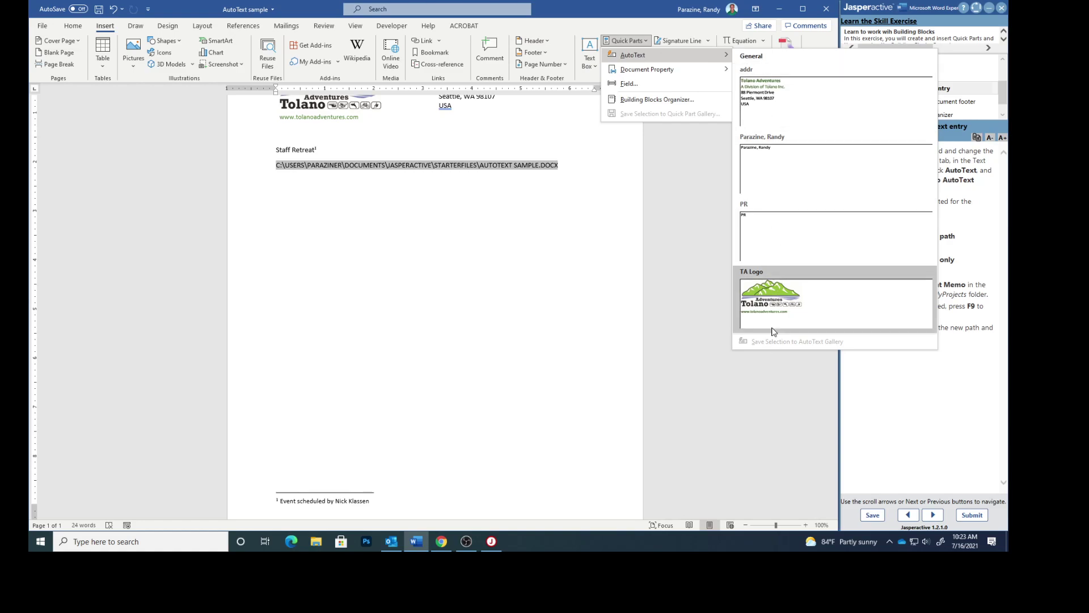
click(552, 161)
click(560, 165)
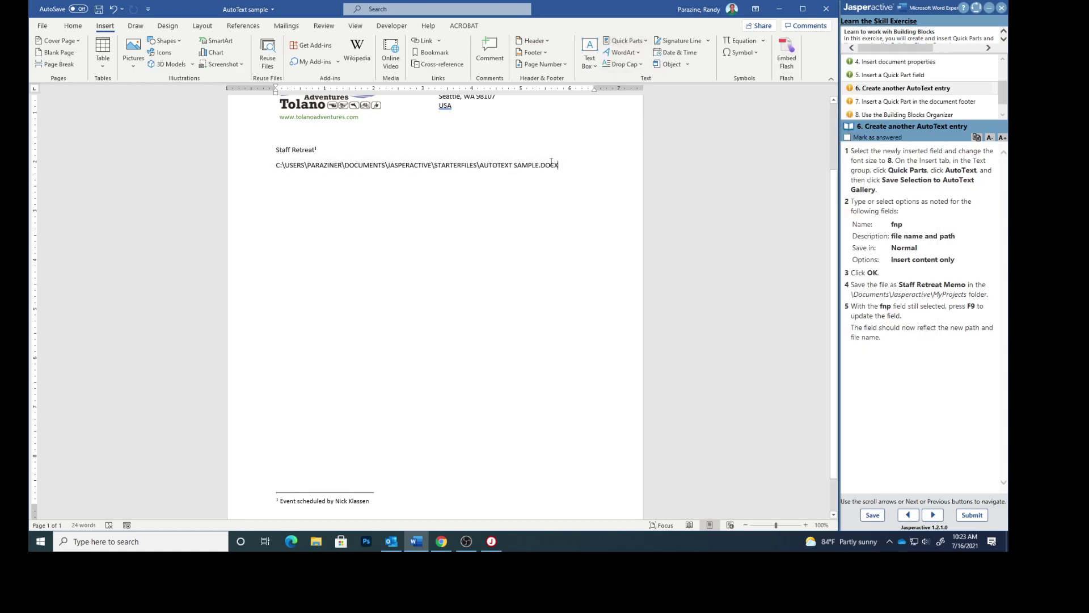
click(549, 163)
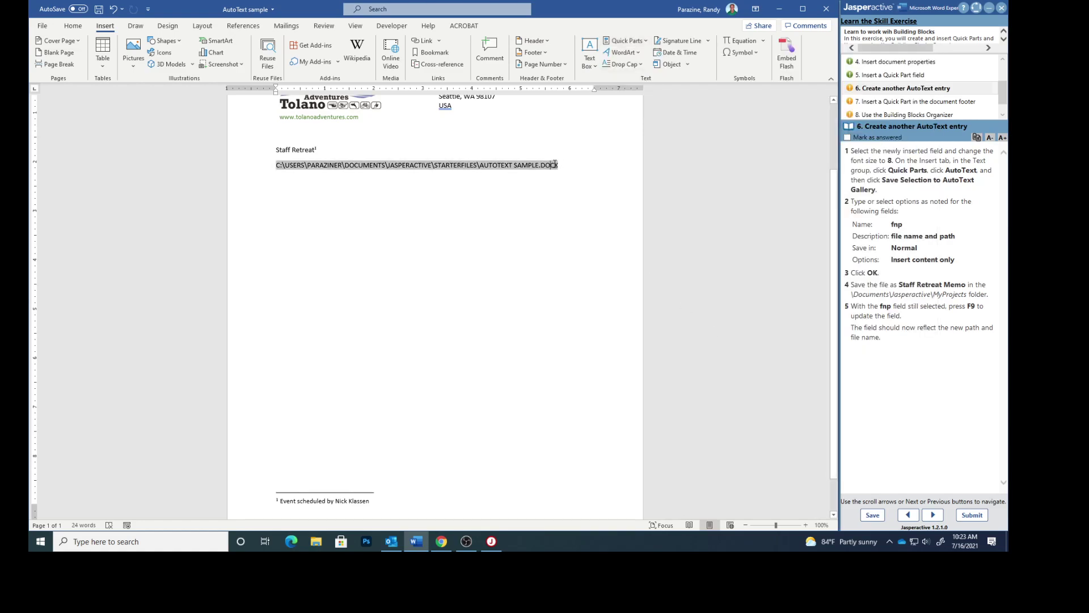
click(630, 42)
mouse_move(635, 55)
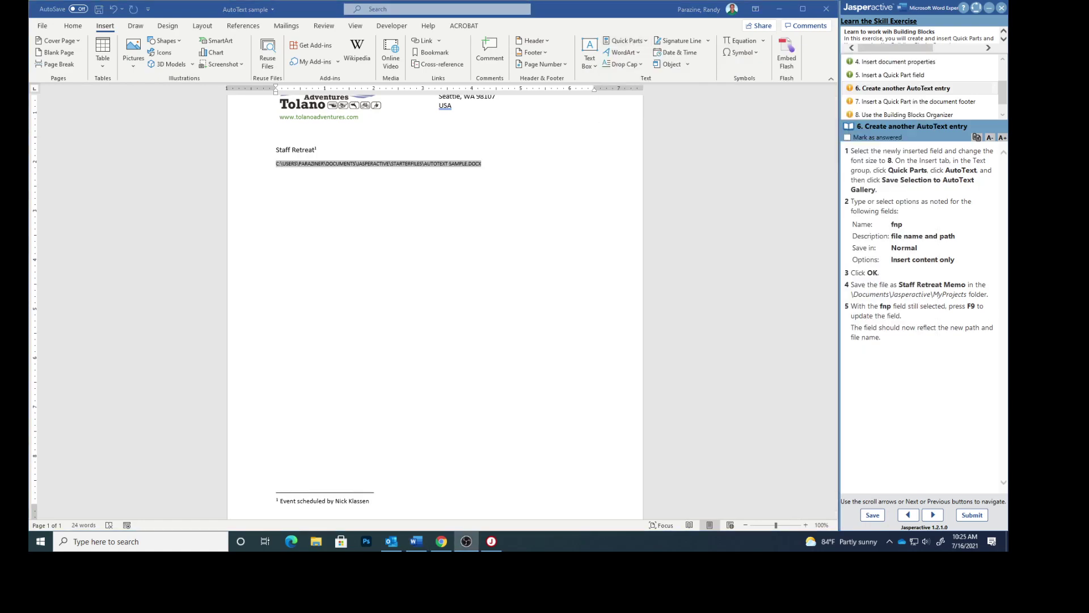
- Select only the file-path field line in the memo
click(298, 180)
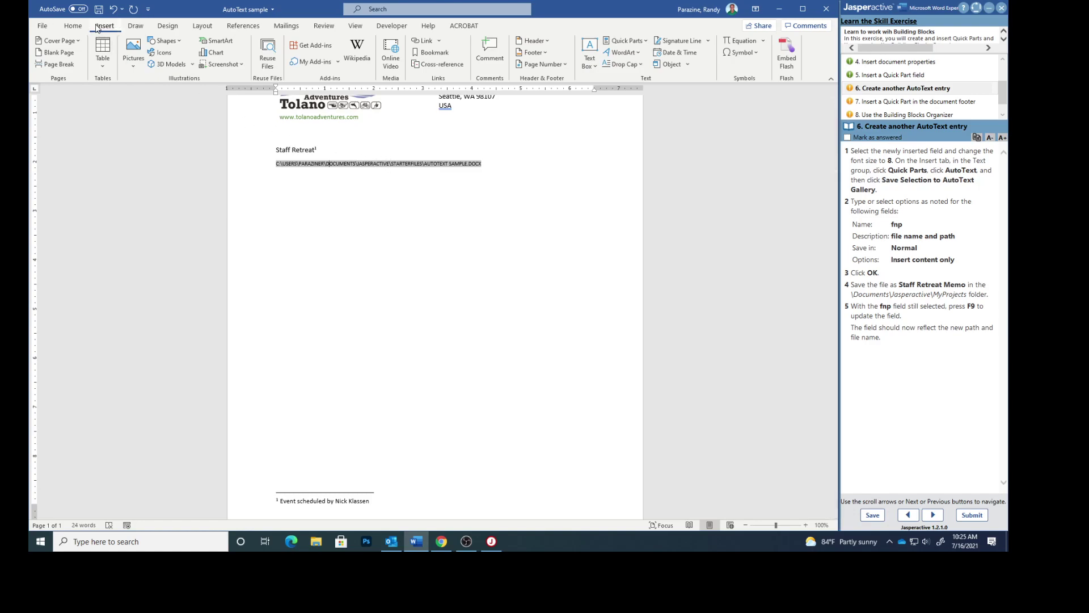
click(73, 26)
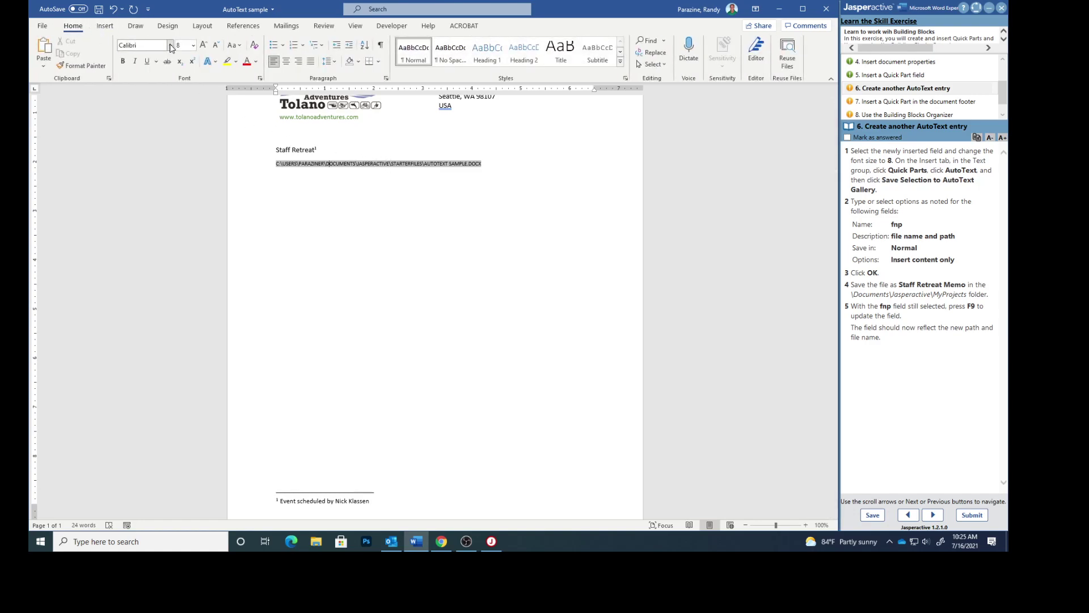
click(328, 164)
click(104, 26)
click(625, 41)
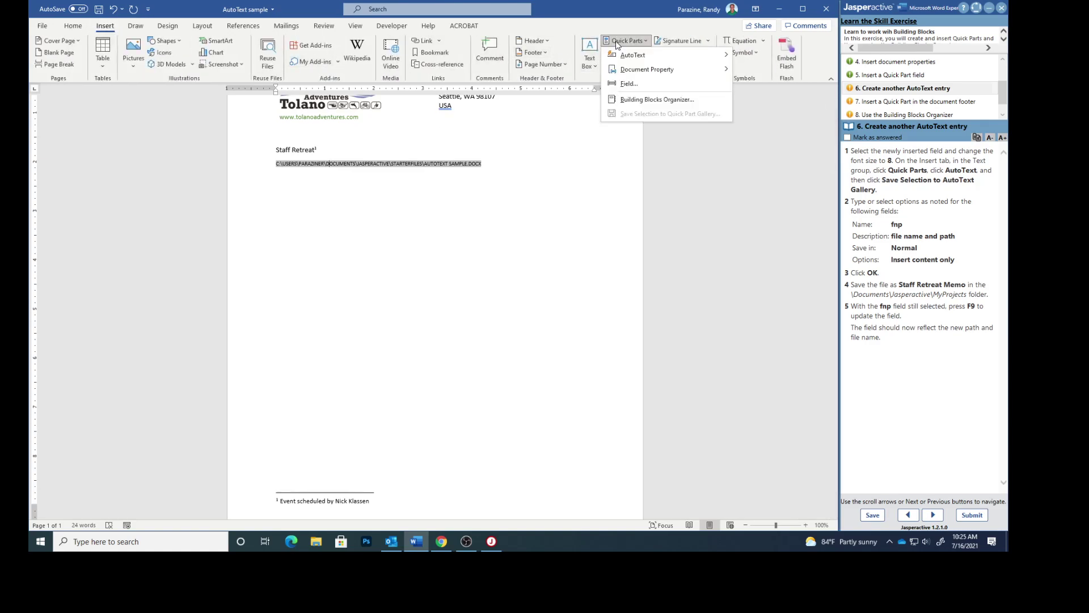
mouse_move(640, 55)
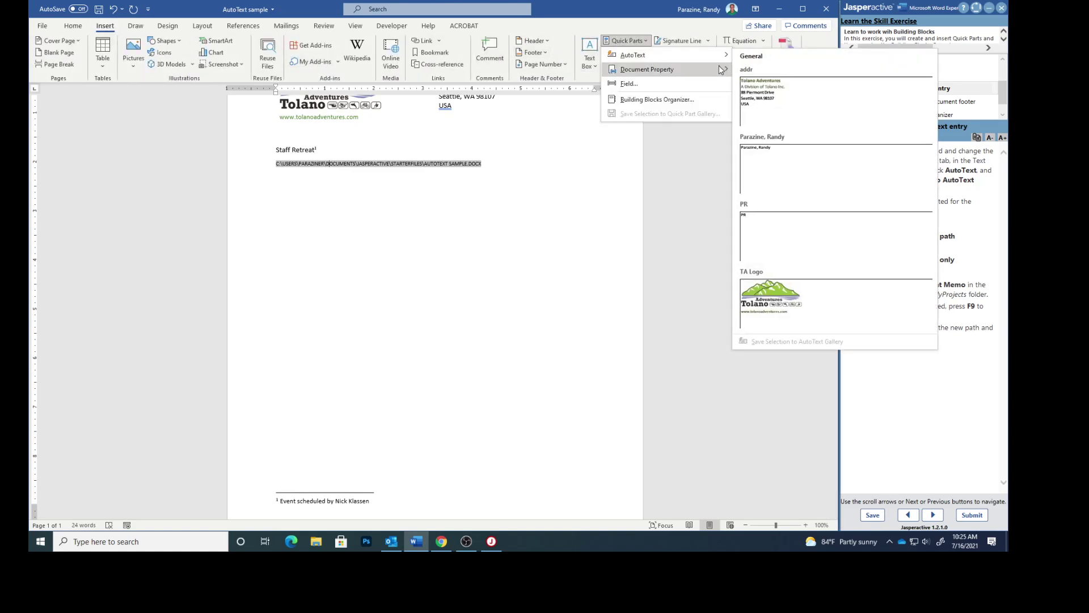
click(314, 182)
click(273, 157)
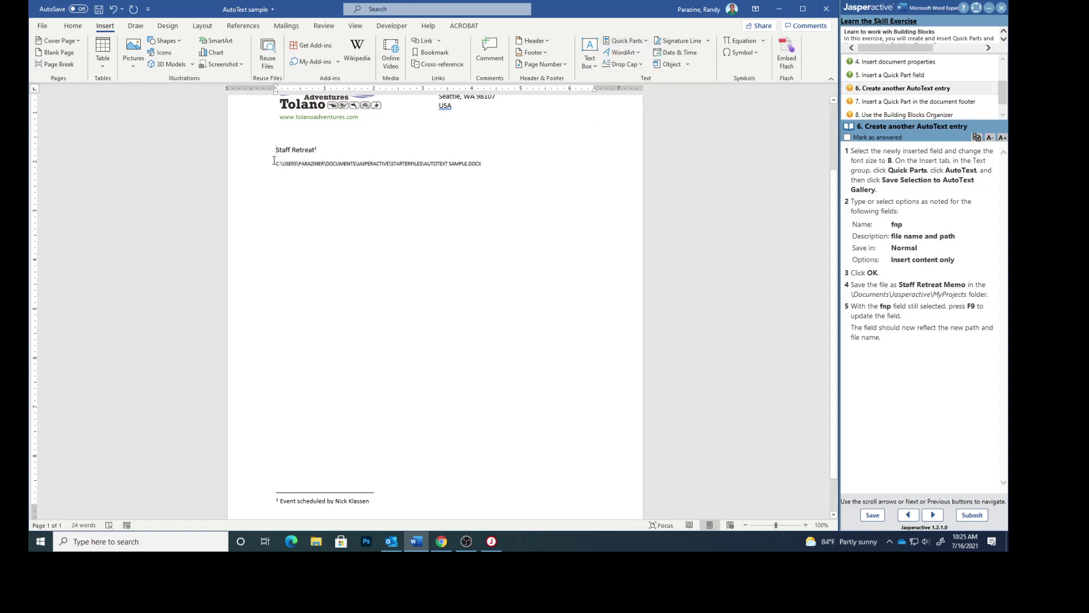
drag(274, 160, 373, 161)
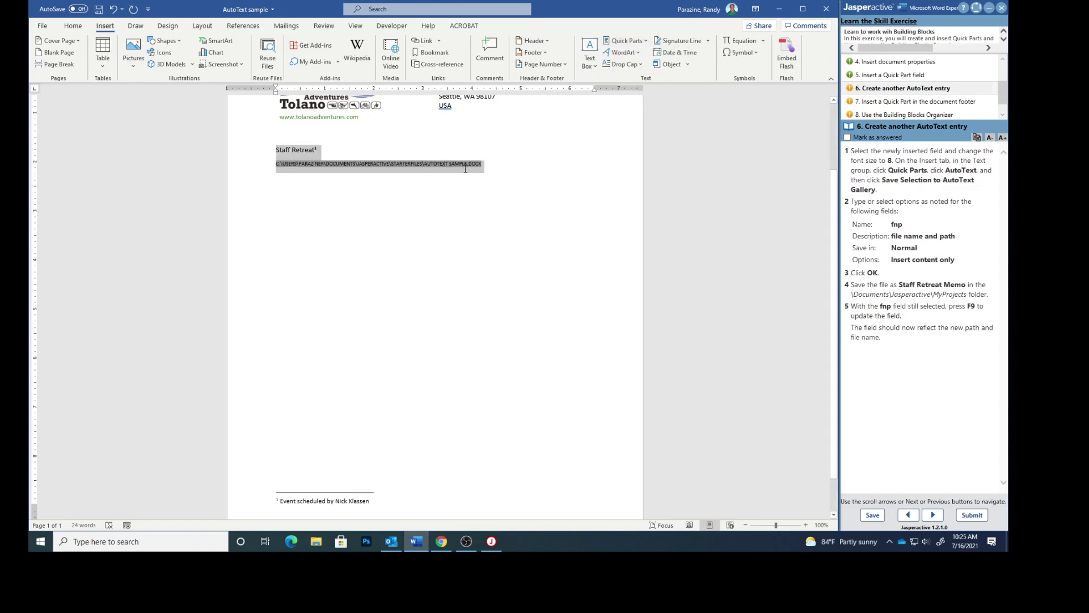
click(425, 212)
drag(274, 164, 488, 182)
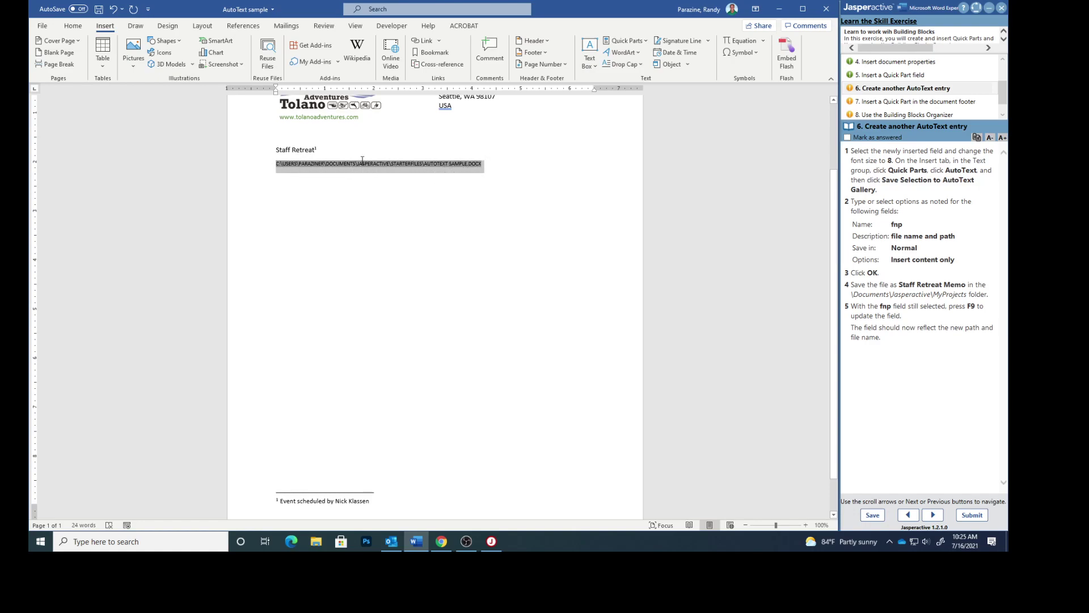
- Save the selection as AutoText 'fnp', described 'file name and path', in Normal, content only
click(634, 41)
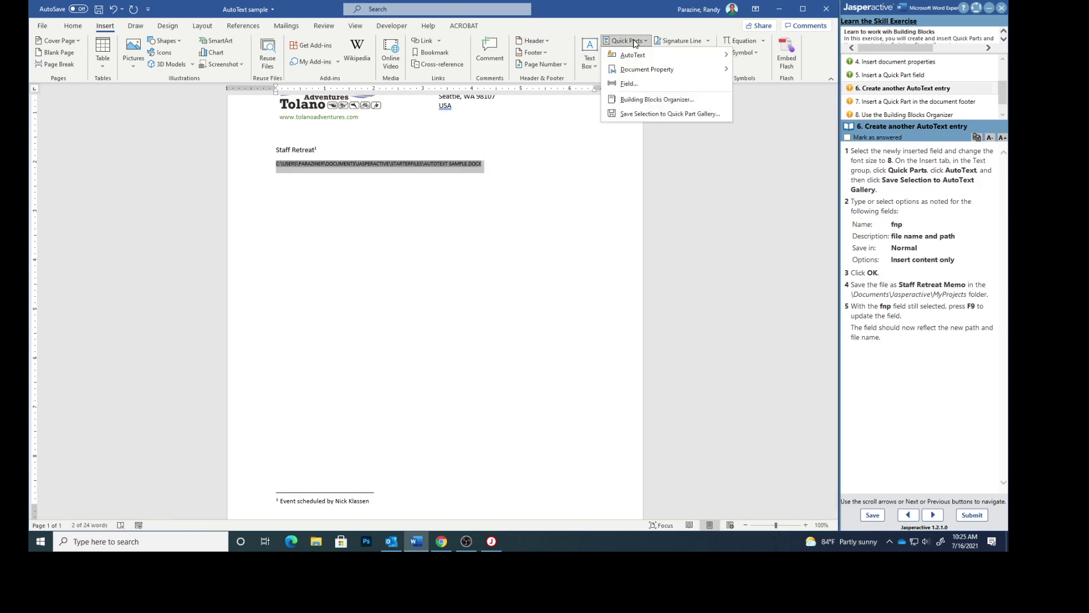
mouse_move(652, 55)
click(812, 344)
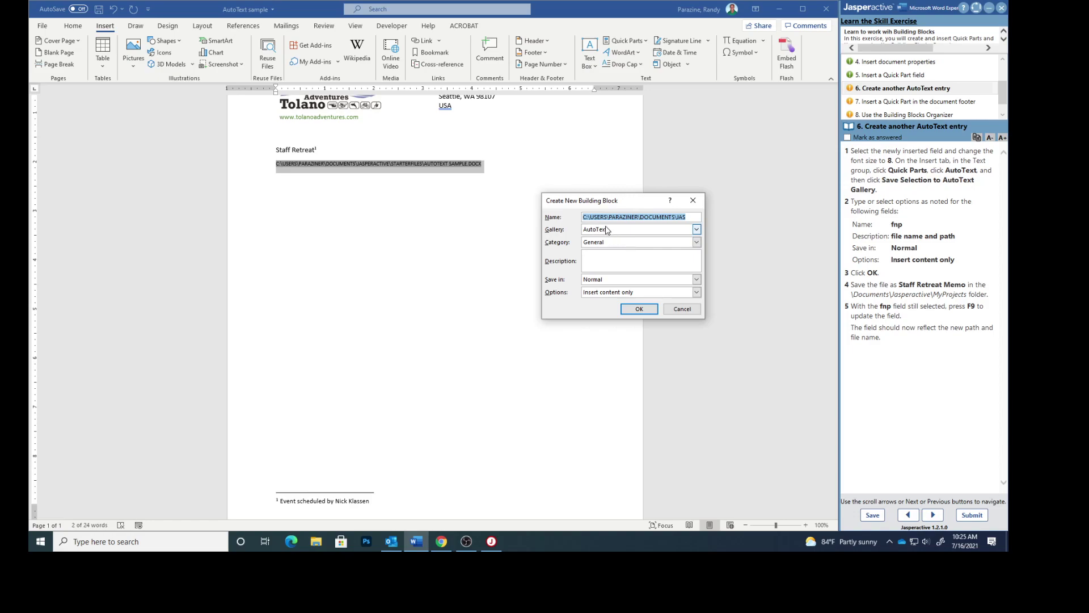
text(file name and path)
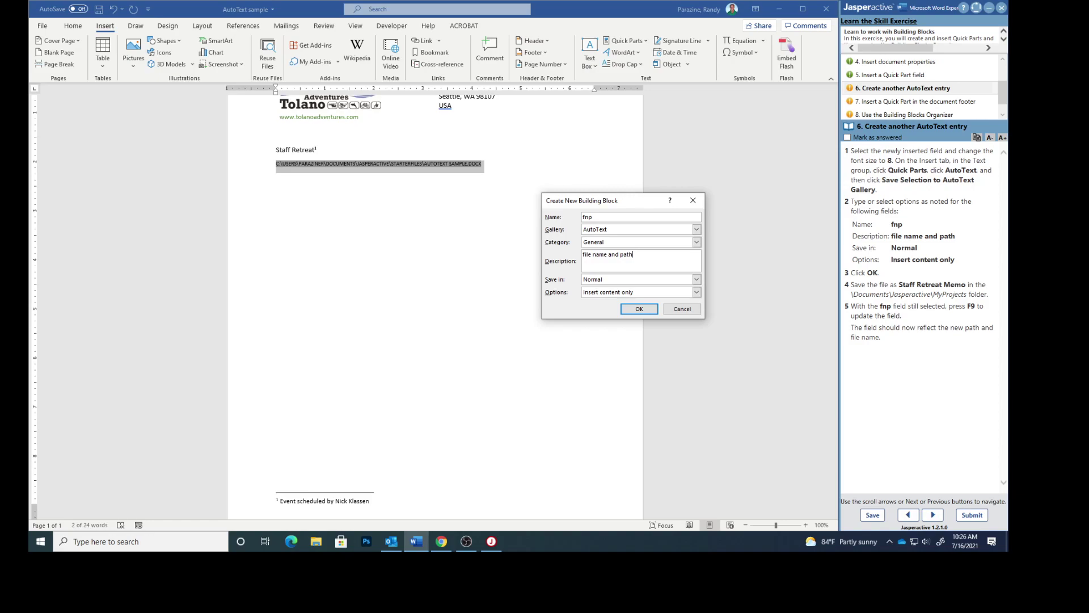
click(638, 310)
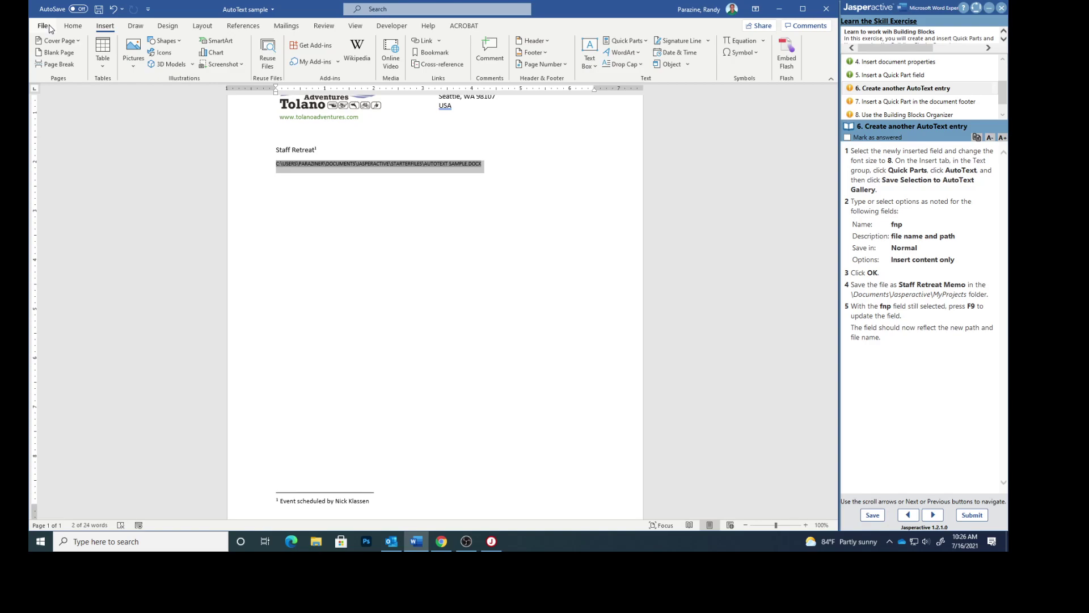
- Save the document as 'Staff Retreat Memo' in Documents > Jasperactive > MyProjects
click(44, 26)
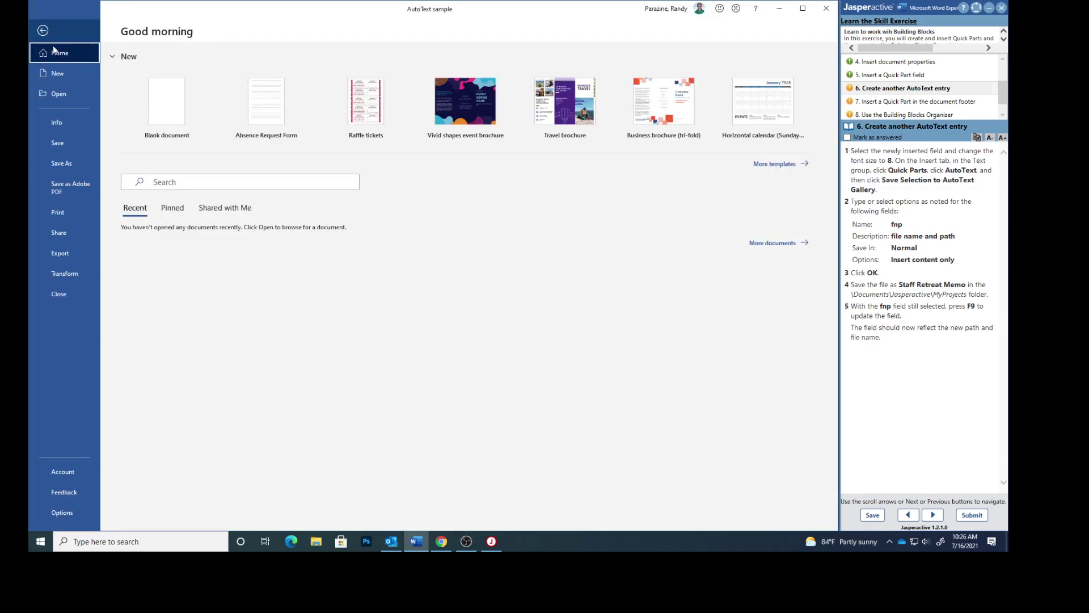
click(73, 161)
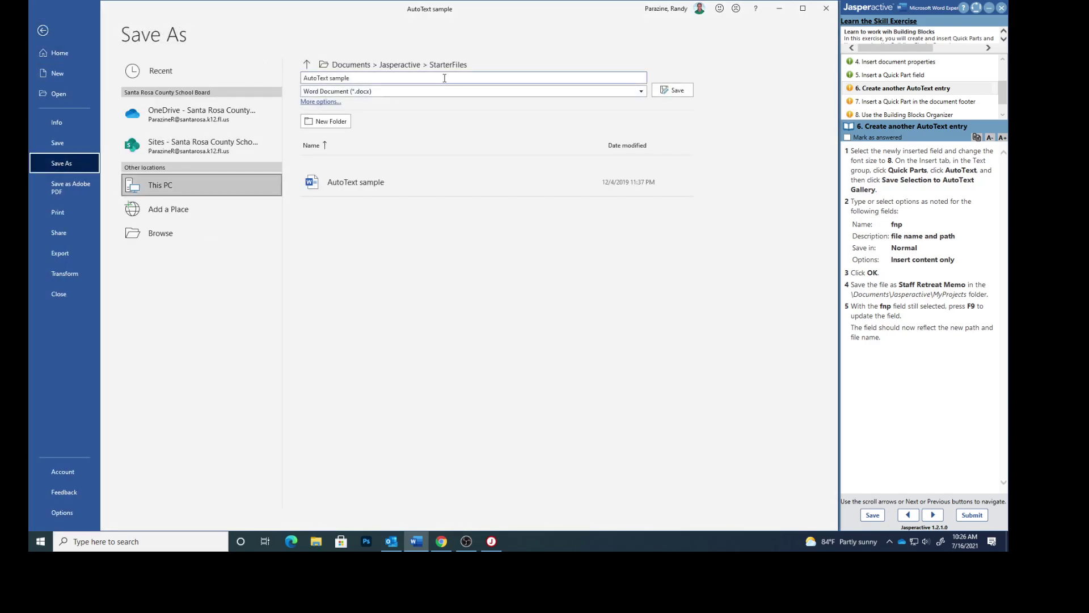
click(307, 64)
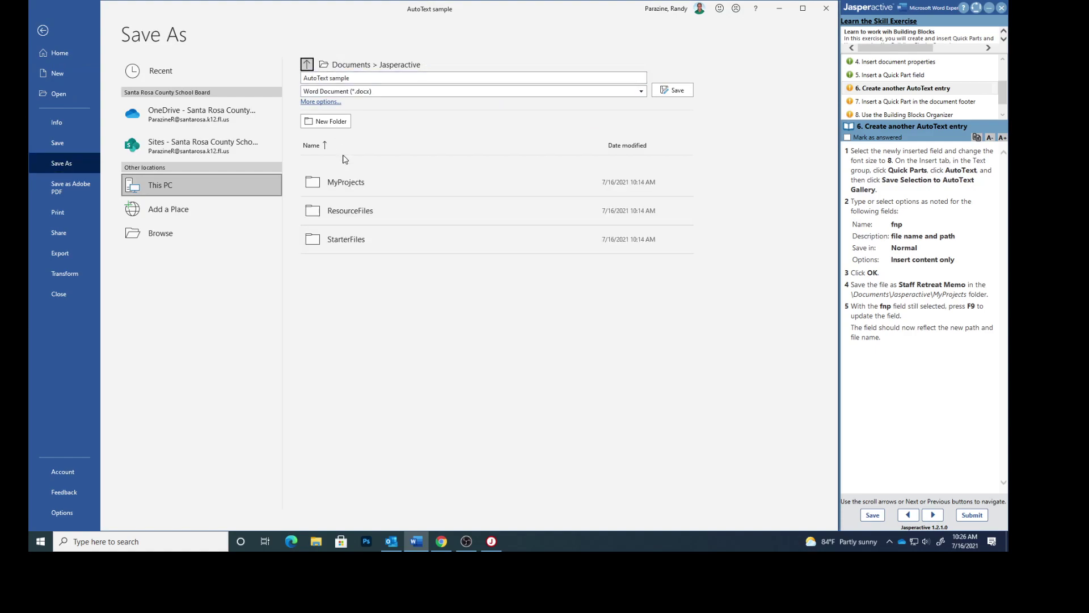
double_click(349, 182)
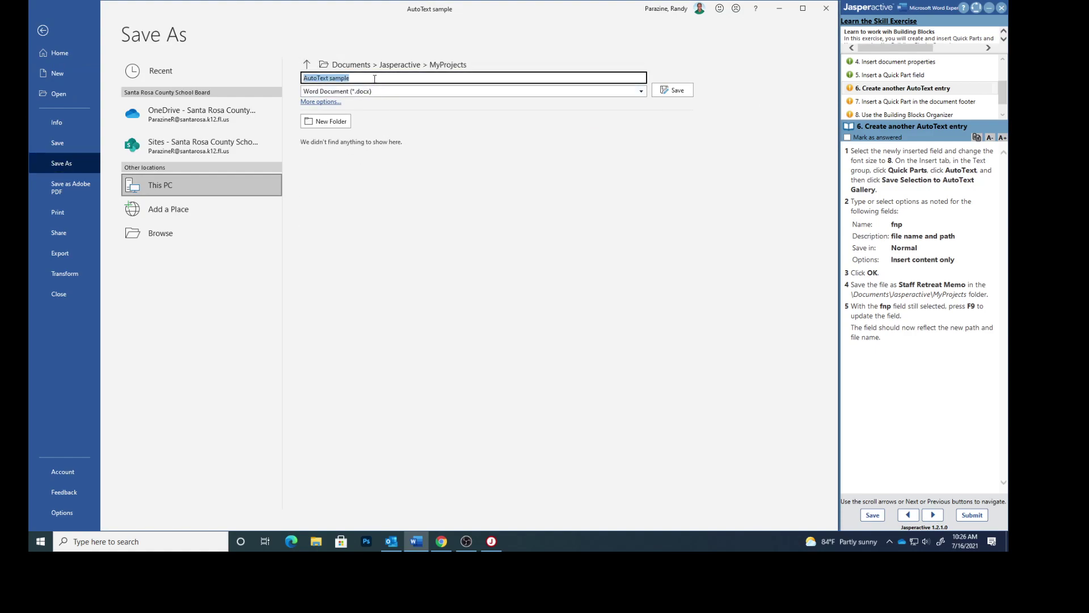
text(Staff Retreat Memo)
click(677, 92)
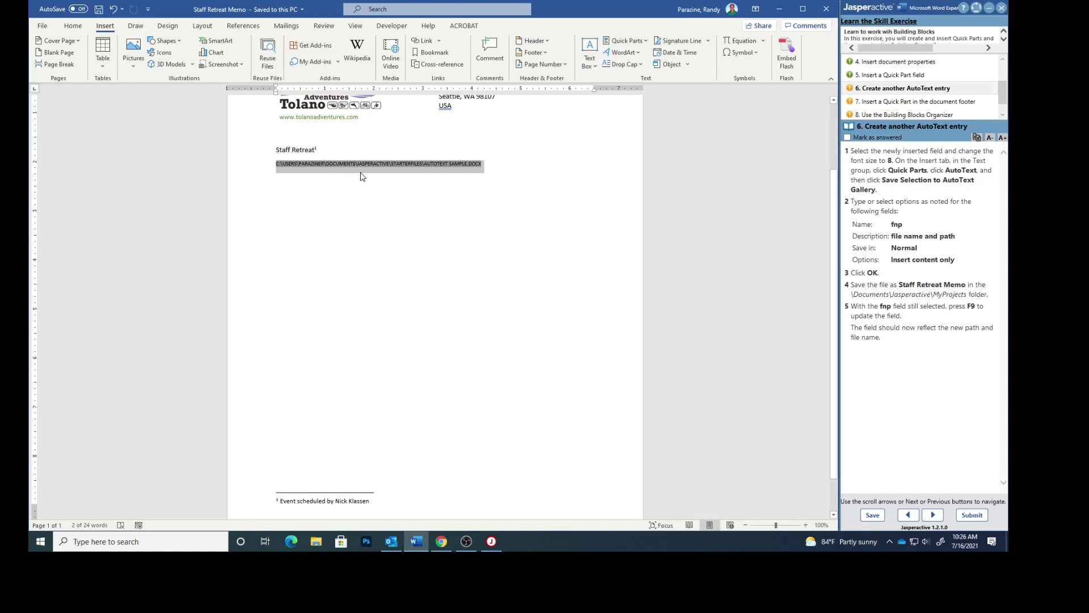
- Update the path field with F9 so it ends in STAFF RETREAT MEMO.DOCX, and mark it answered
key(F9)
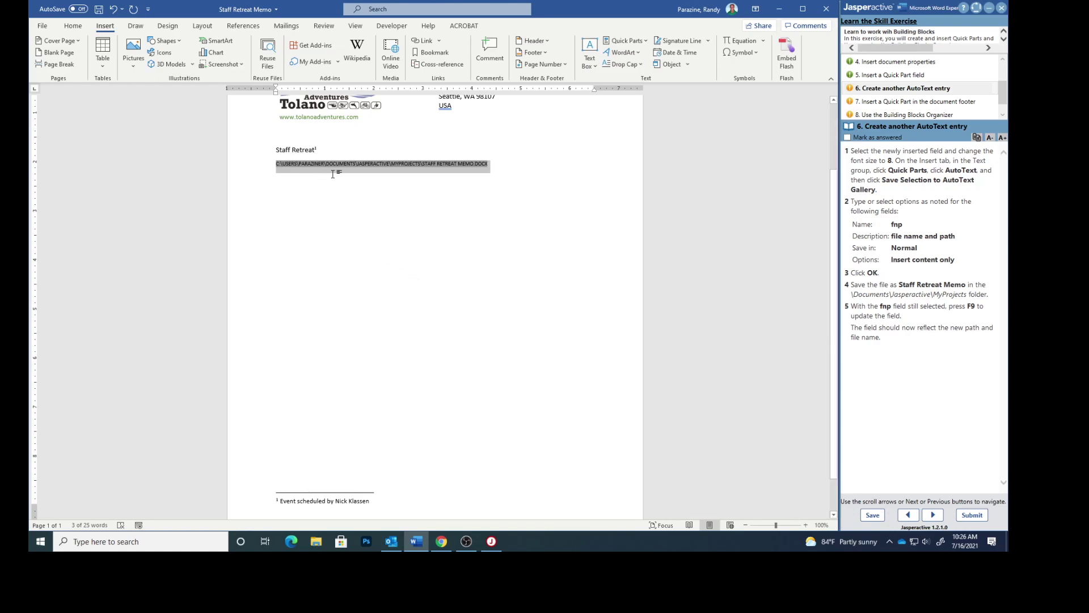
click(453, 181)
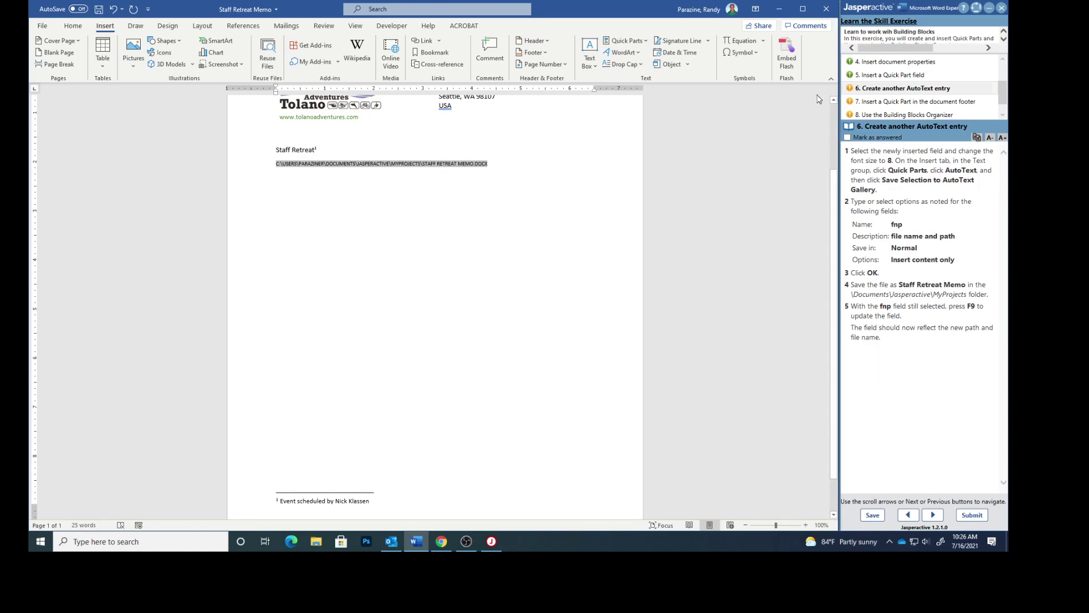
click(848, 137)
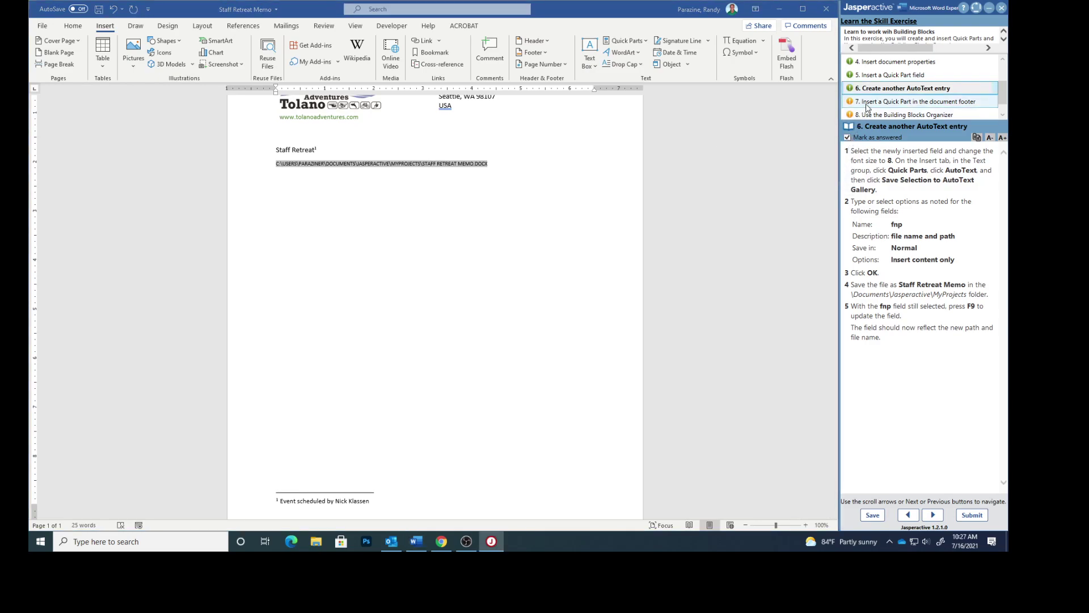
- Delete the file-path line from the memo body and insert a Blank footer
click(868, 102)
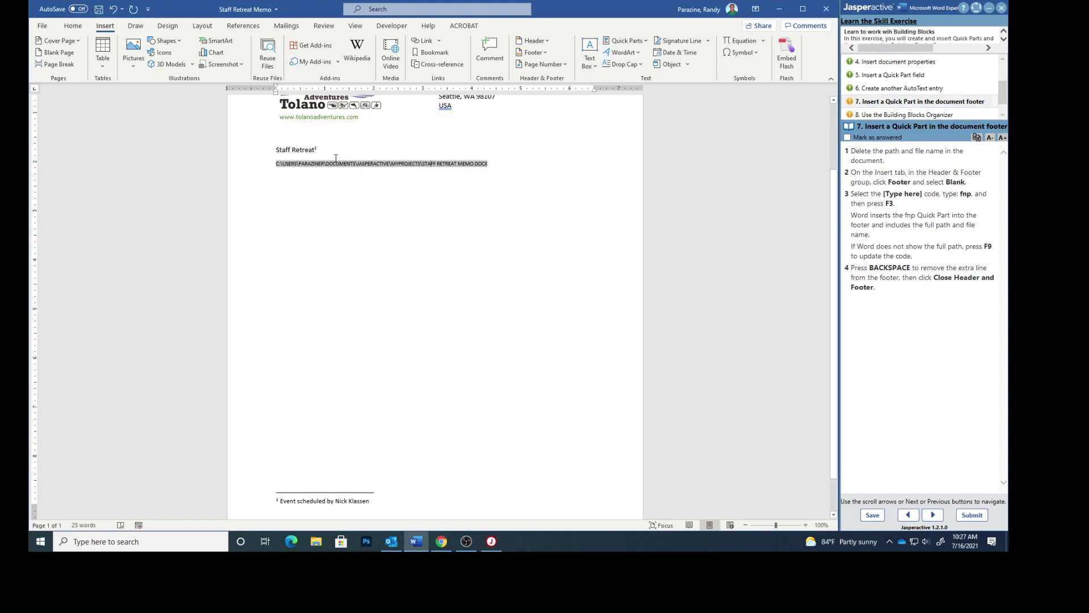
drag(276, 162, 468, 172)
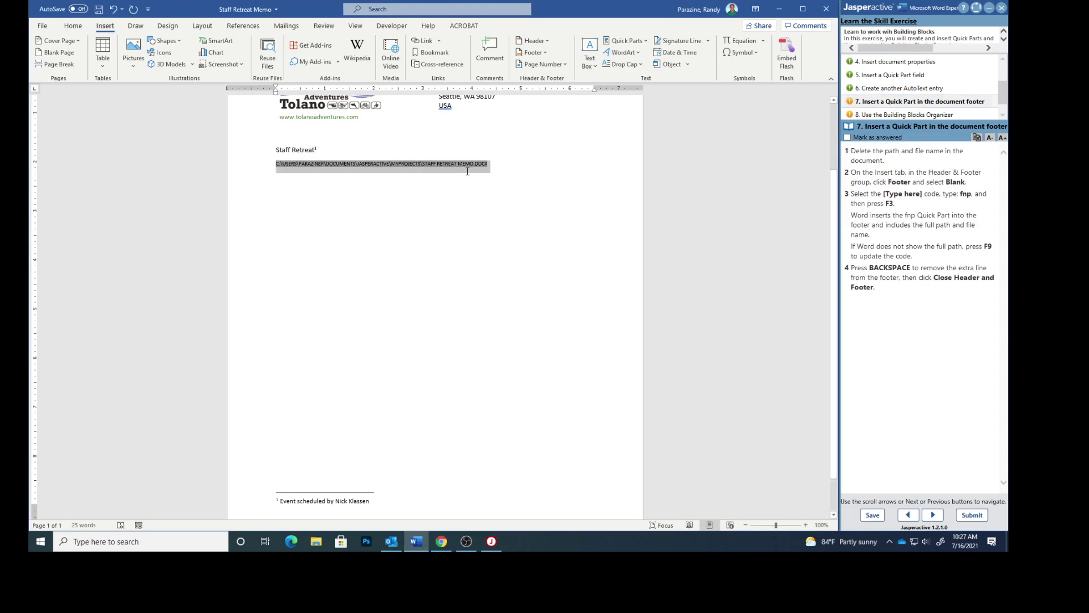
key(Delete)
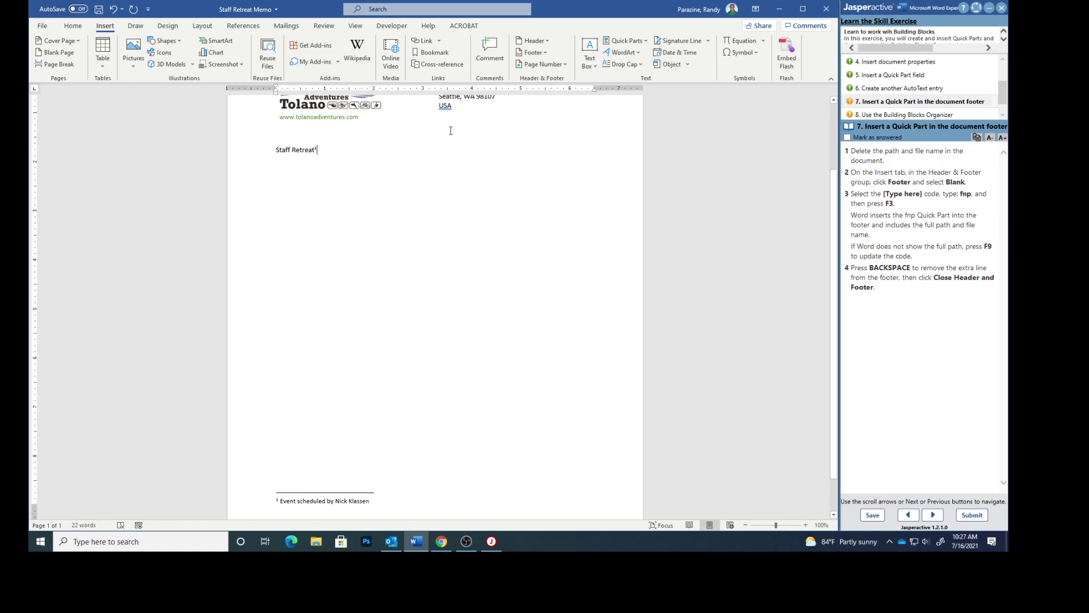
click(545, 53)
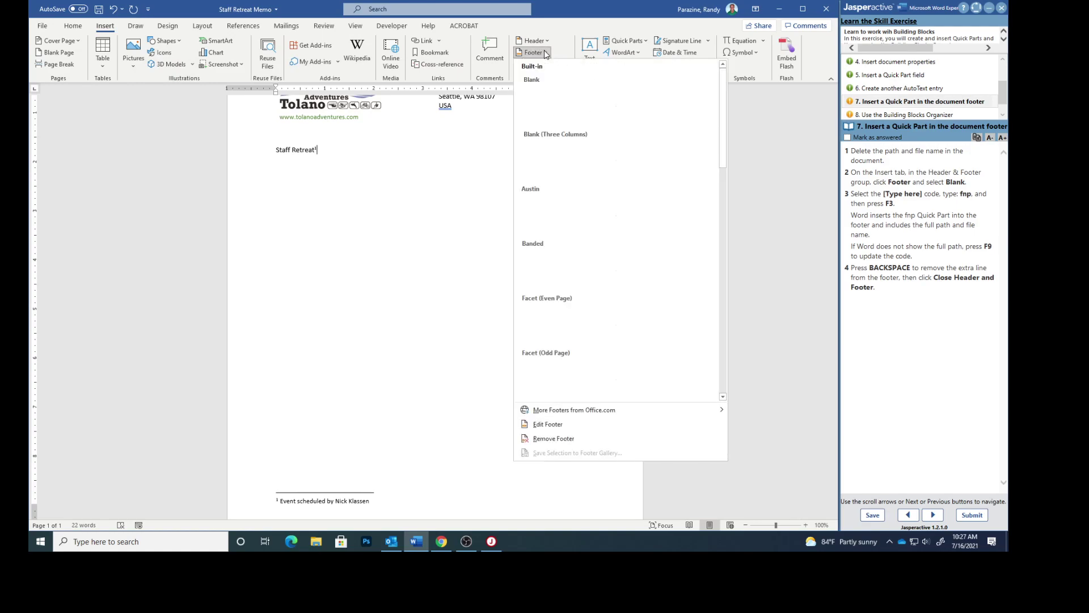
click(542, 97)
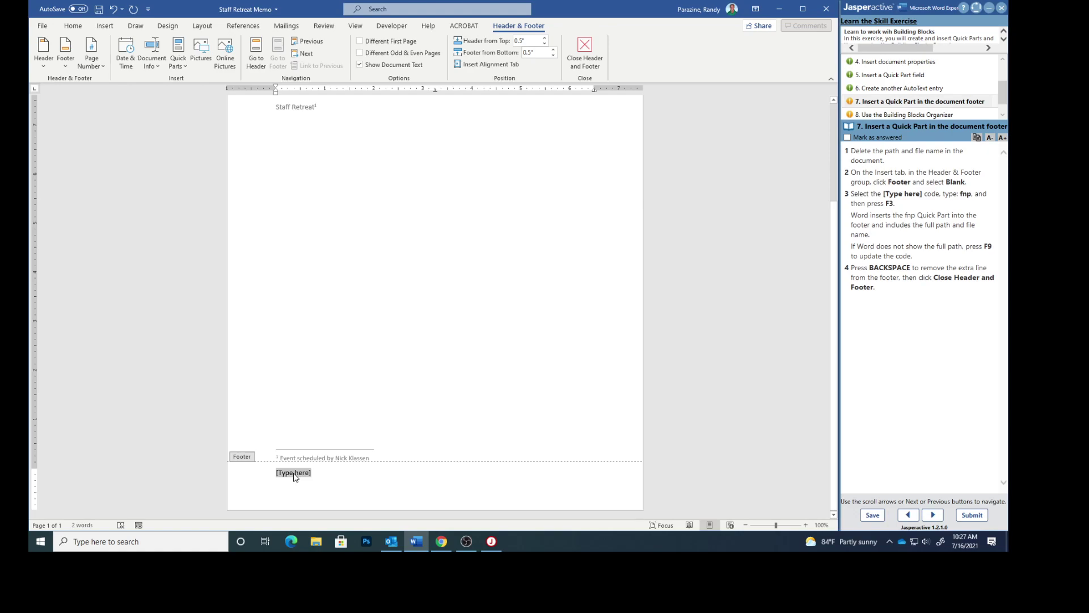
- Expand fnp with F3 in the footer, remove the extra blank line, and mark the step answered
text(fnp)
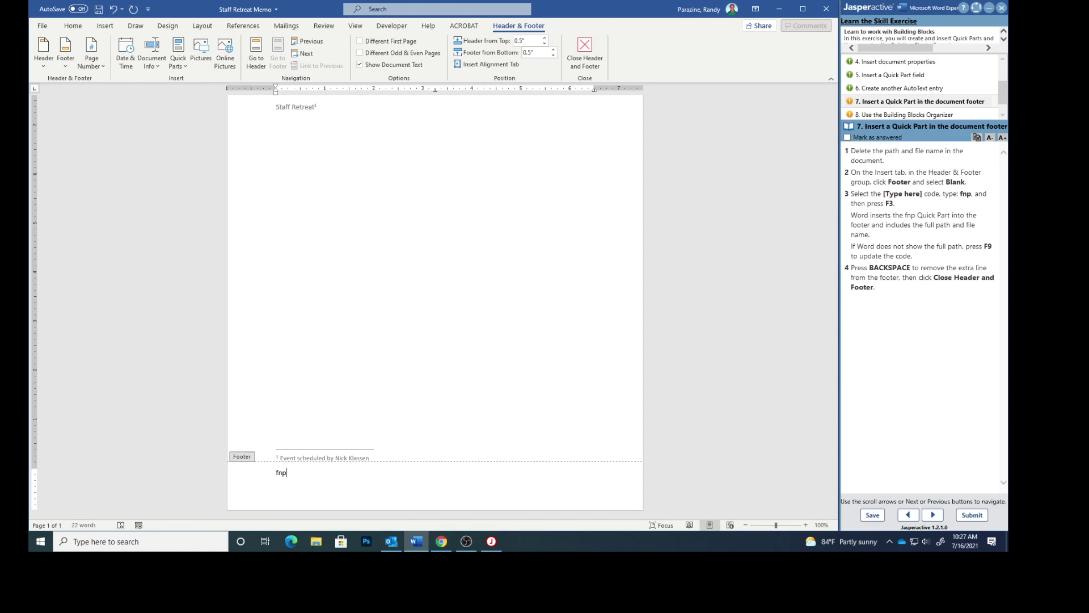
key(F3)
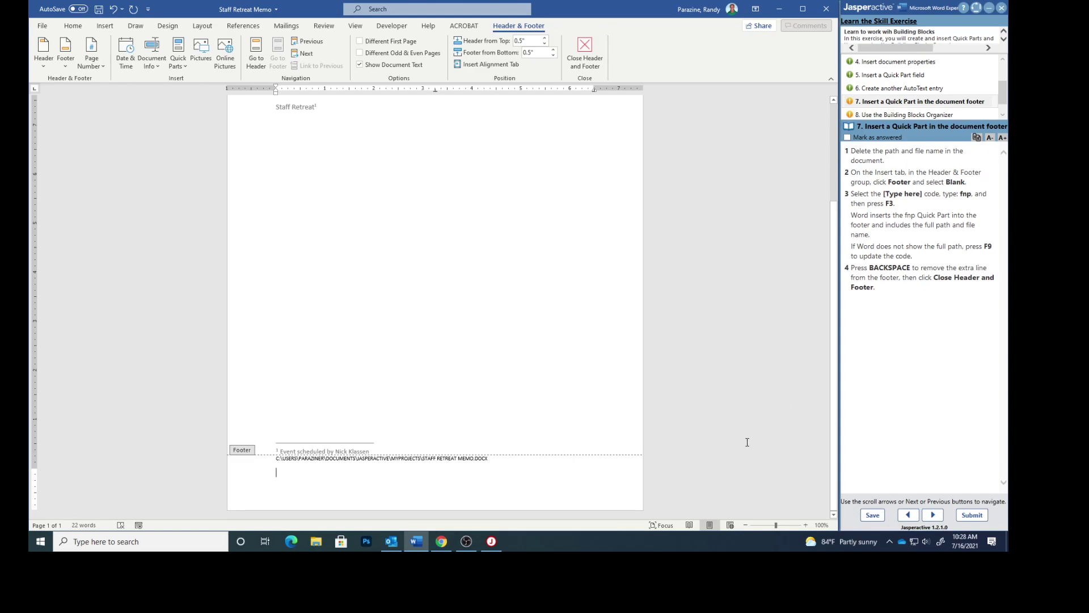
key(BackSpace)
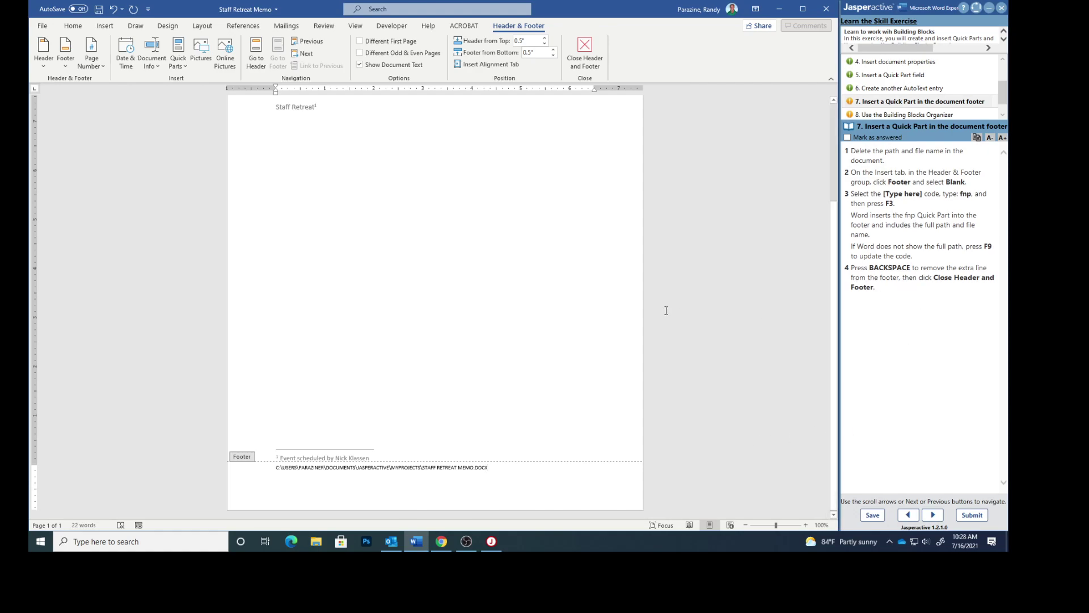
click(587, 45)
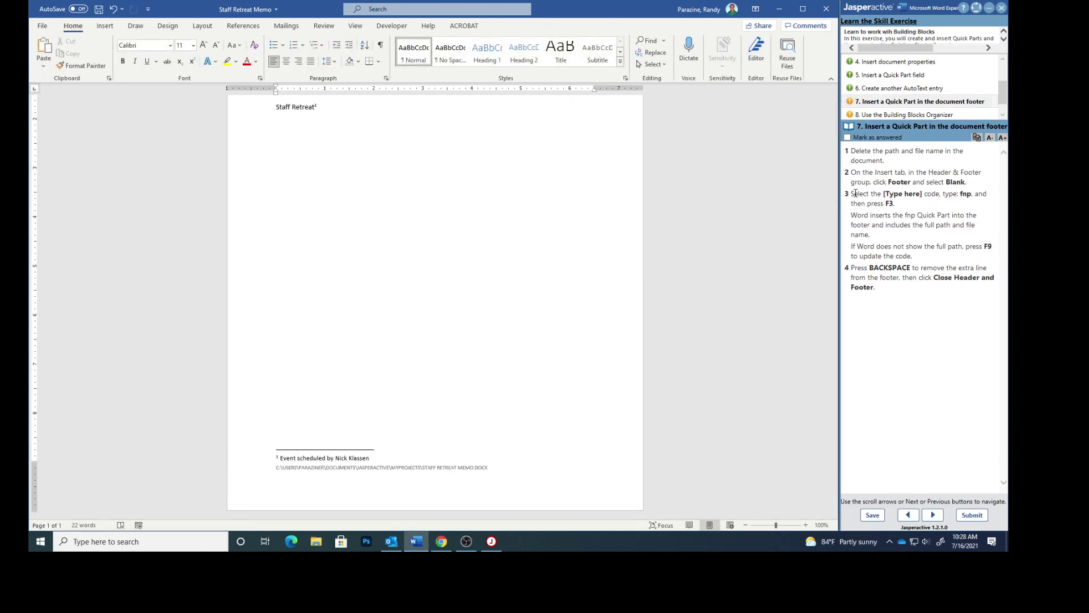
click(848, 138)
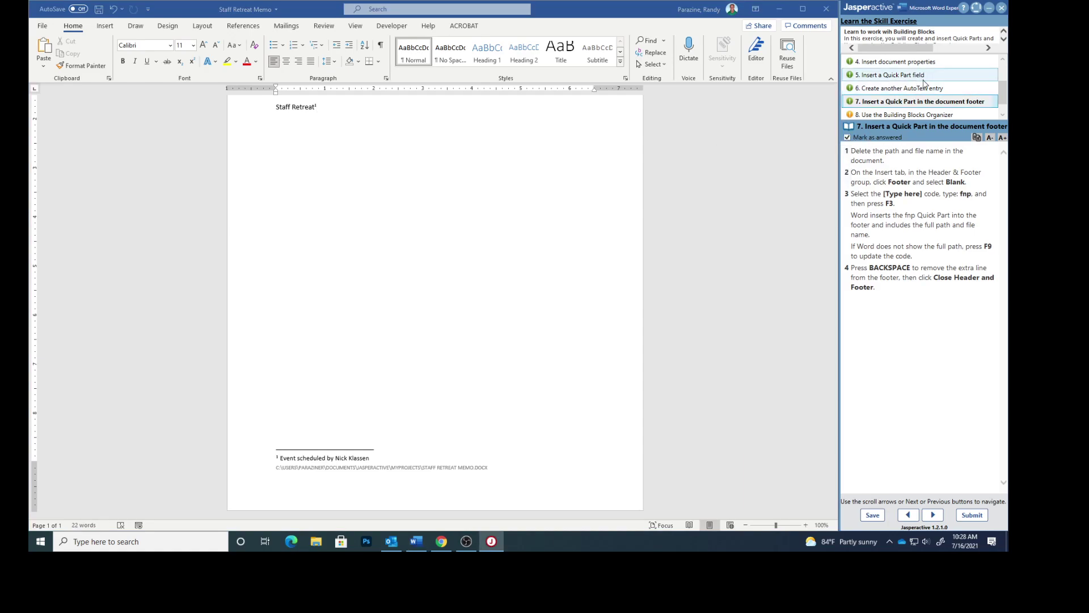
- Open the Building Blocks Organizer from Insert > Quick Parts
click(896, 102)
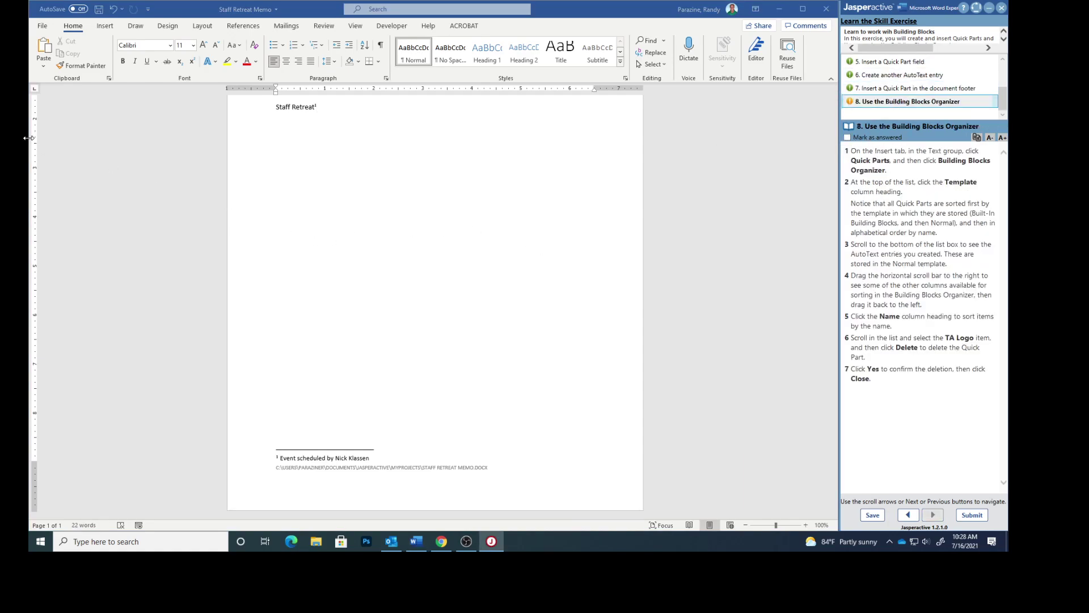
click(108, 26)
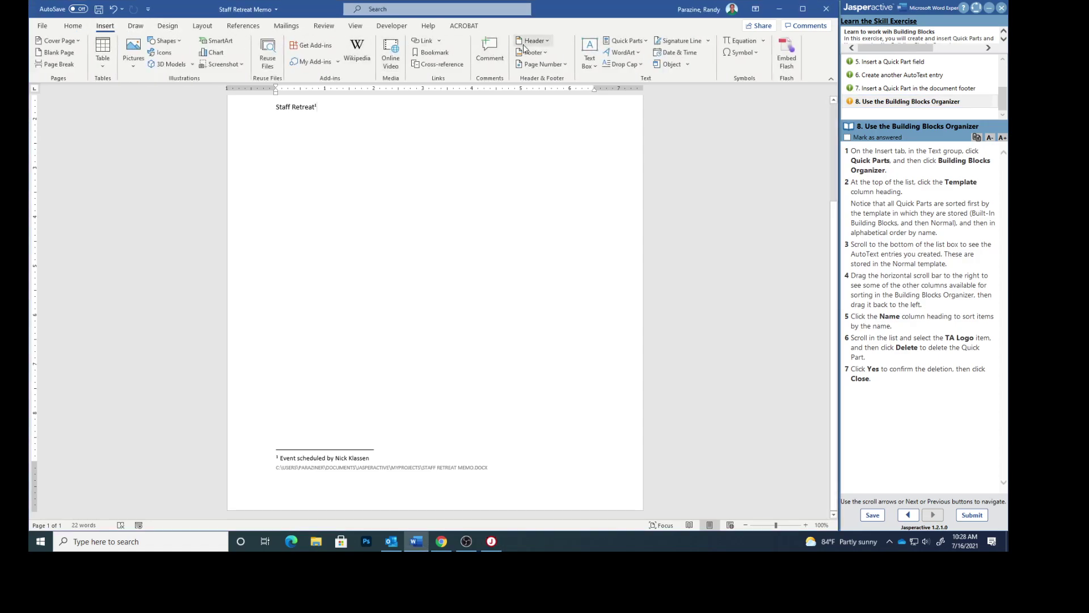
click(619, 41)
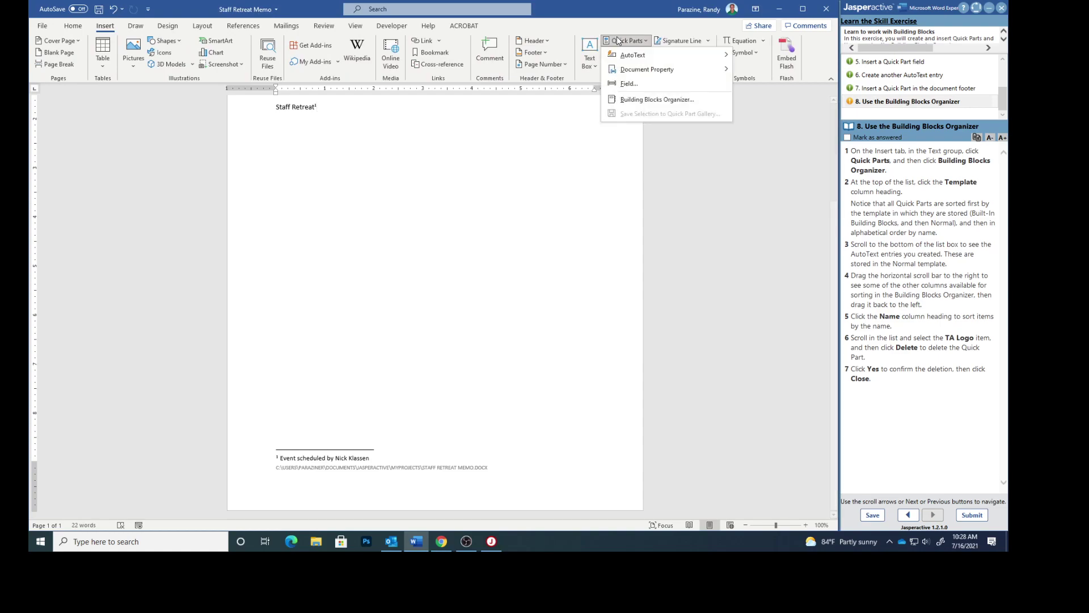
click(641, 101)
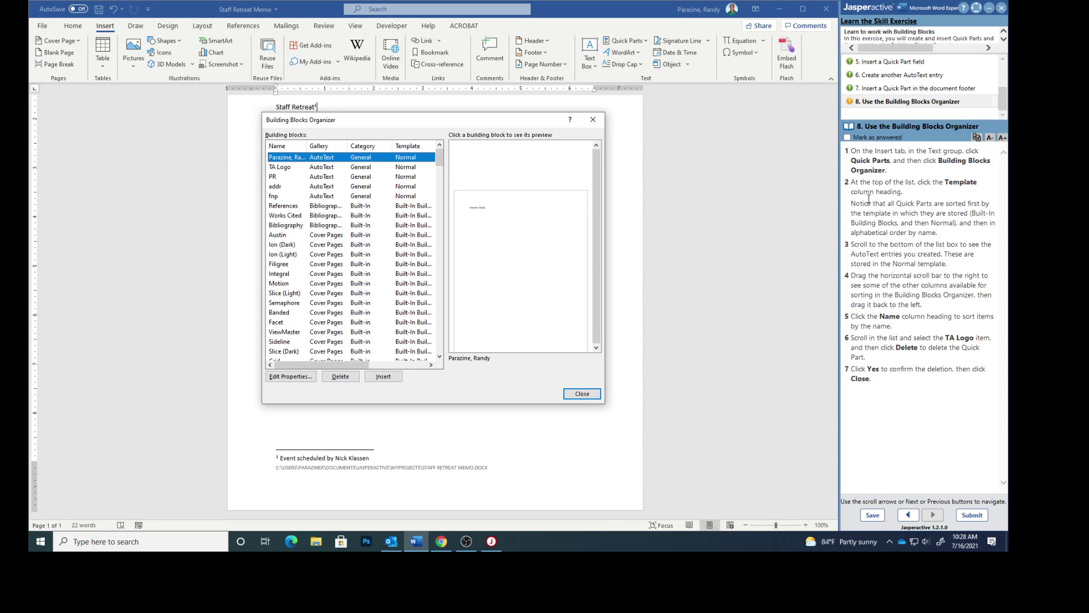
- Sort the building blocks by Template and review the fnp, addr and TA Logo entries in Normal
click(413, 147)
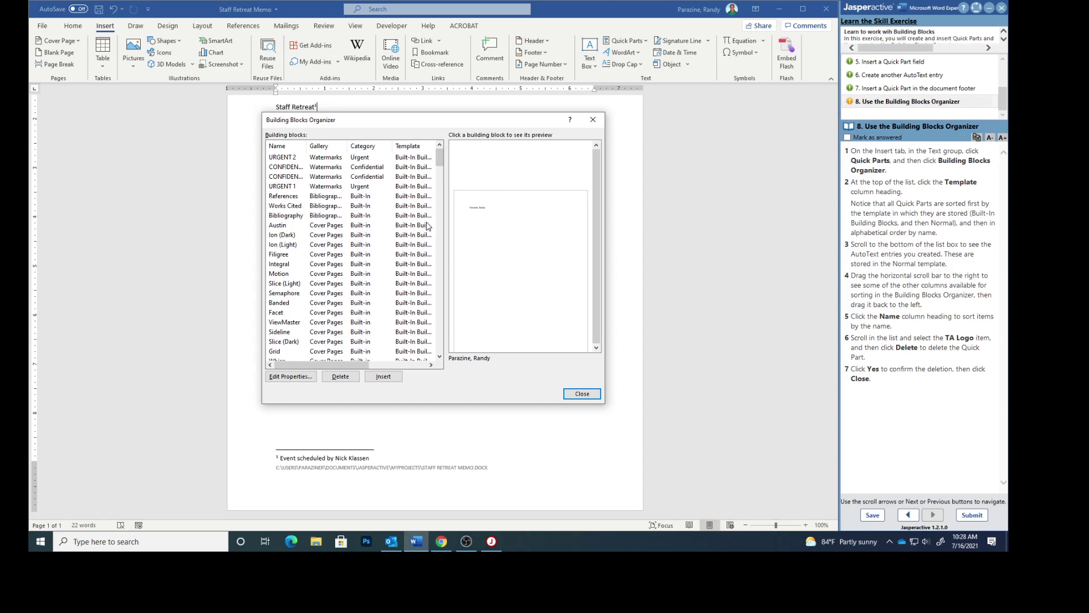
scroll(406, 219, down, 15)
scroll(405, 220, down, 15)
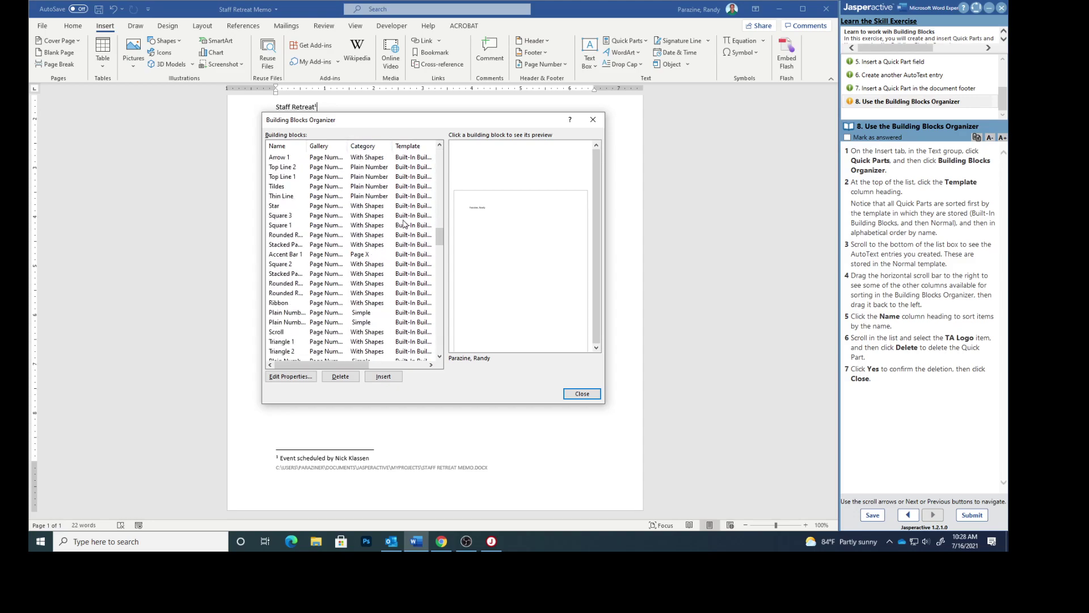
scroll(400, 254, down, 12)
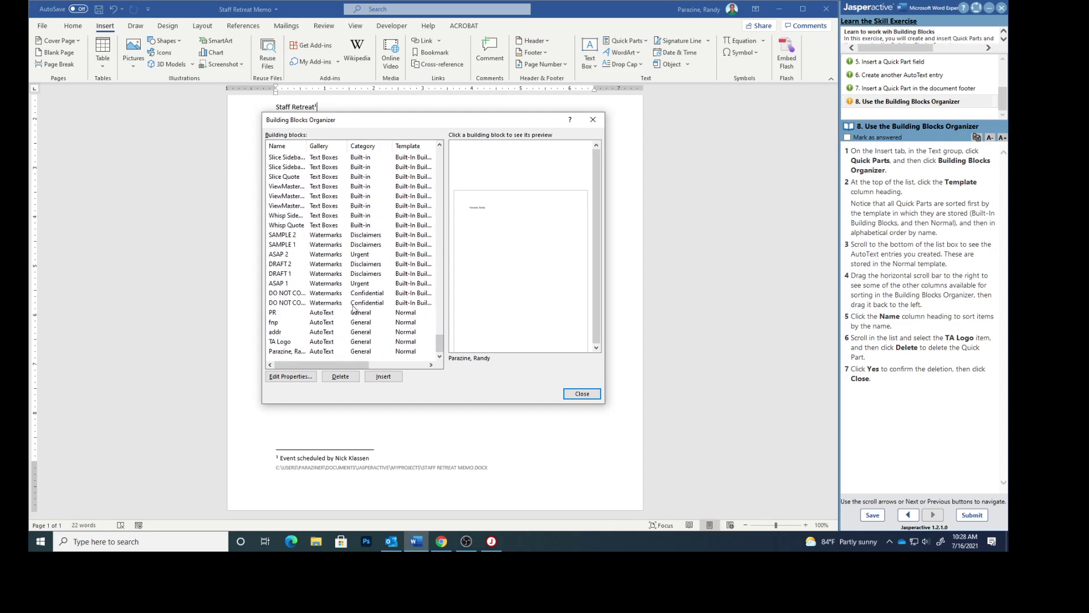
scroll(392, 241, up, 6)
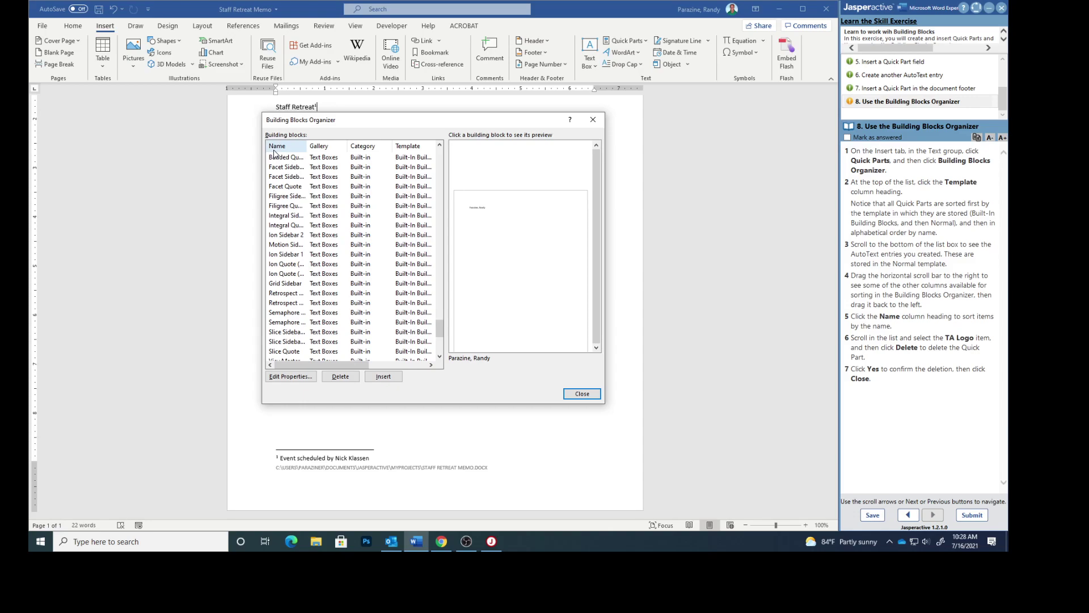
scroll(339, 200, up, 10)
scroll(339, 200, down, 15)
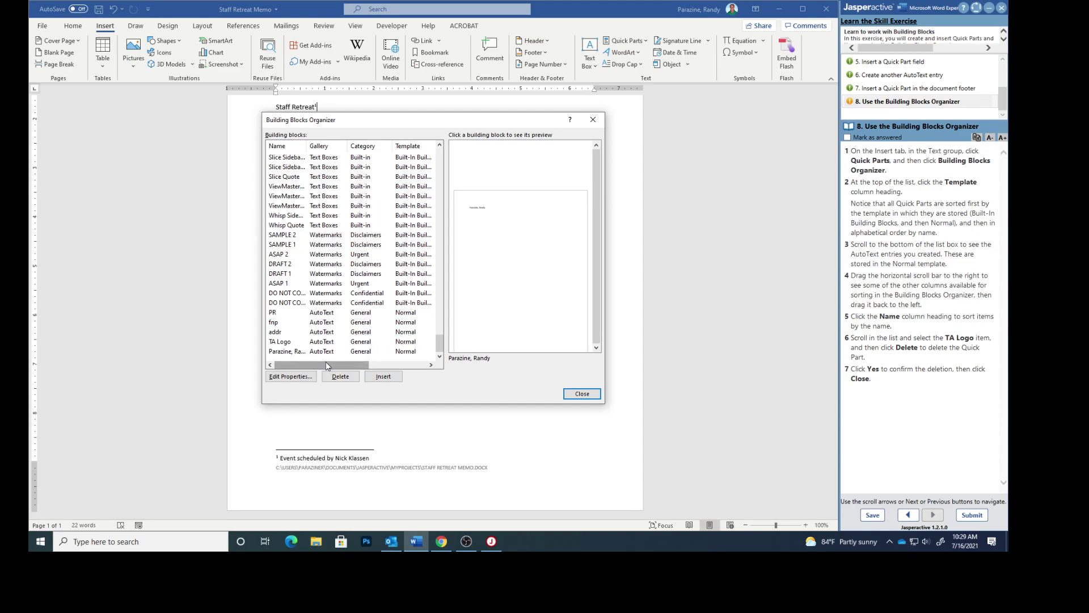
- Sort the building blocks alphabetically by Name and scroll down to the TA Logo entry
drag(326, 365, 281, 370)
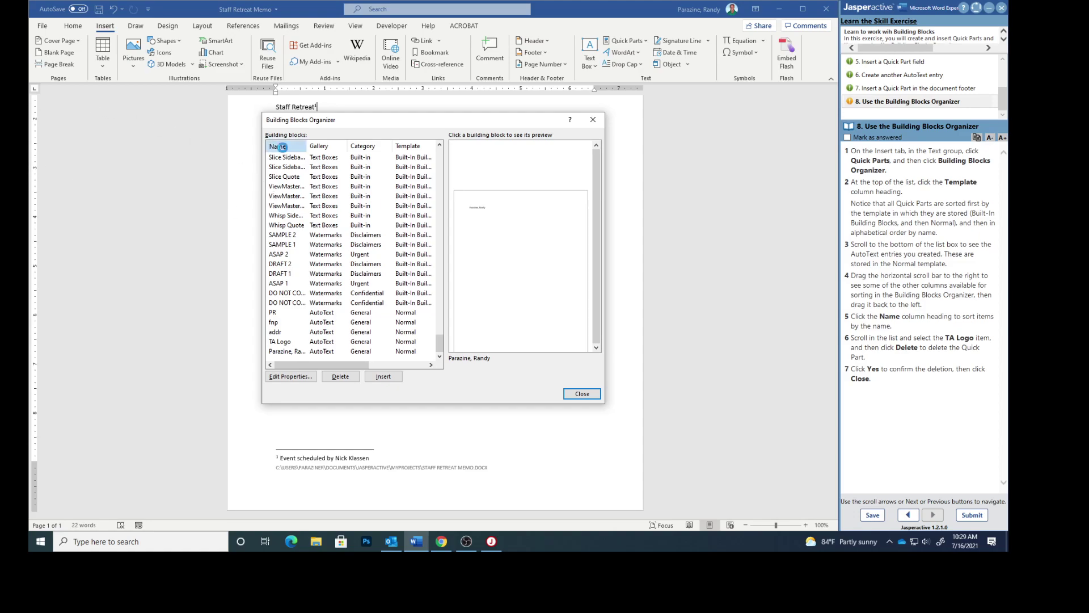
click(285, 149)
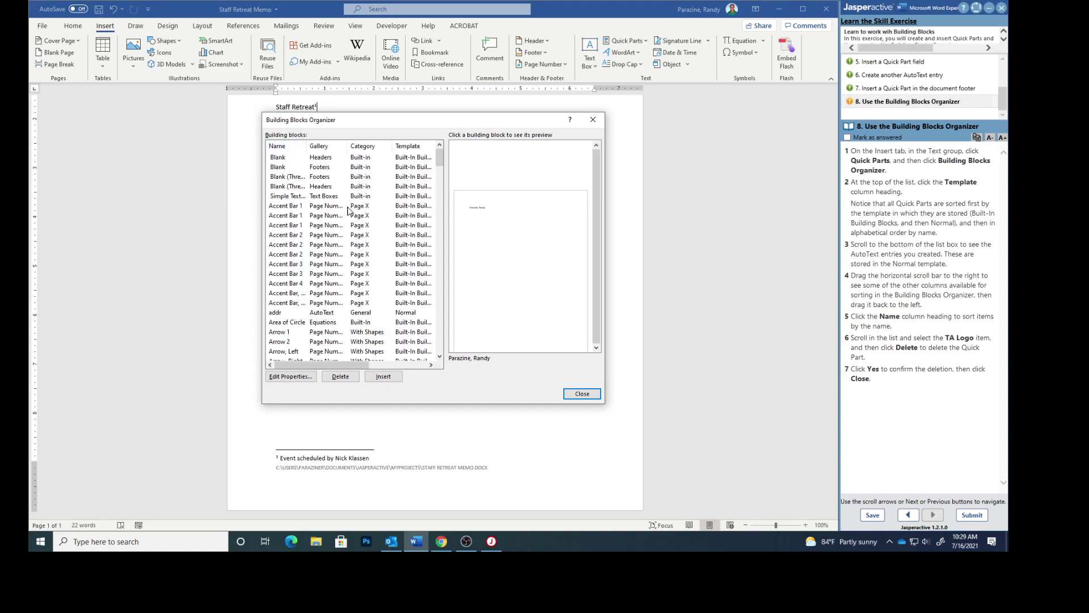
scroll(346, 213, down, 10)
scroll(343, 216, down, 15)
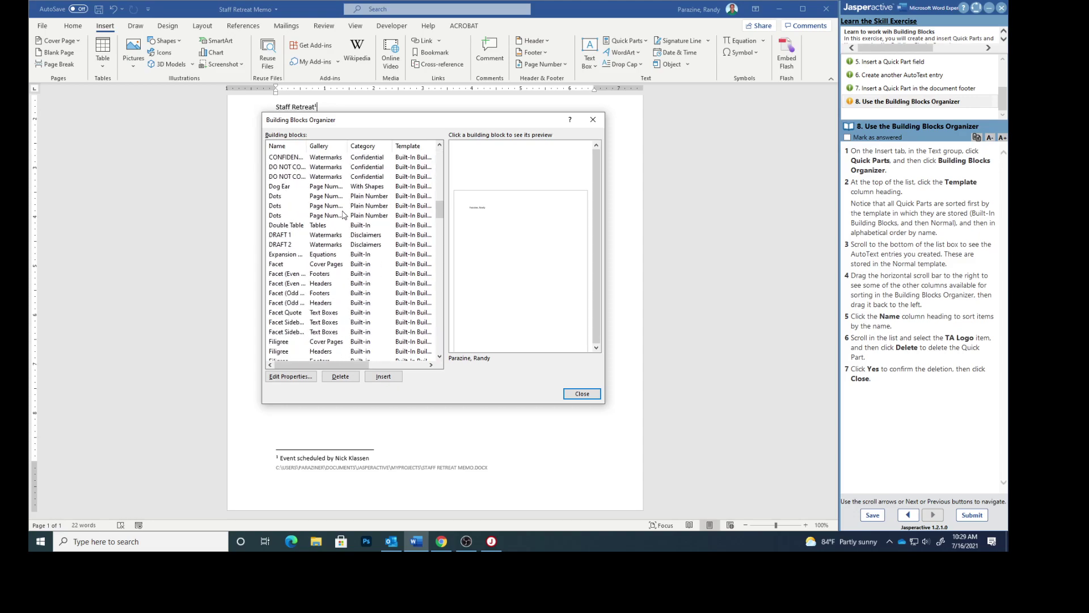
scroll(343, 212, down, 15)
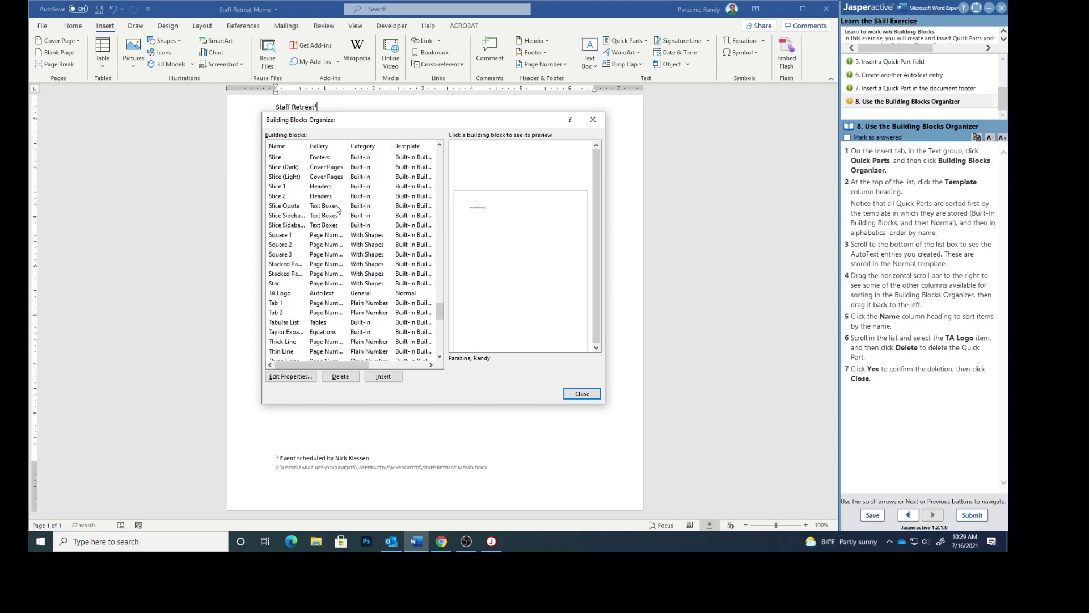
- Delete the TA Logo building block, confirm the deletion, and close the organizer
click(282, 295)
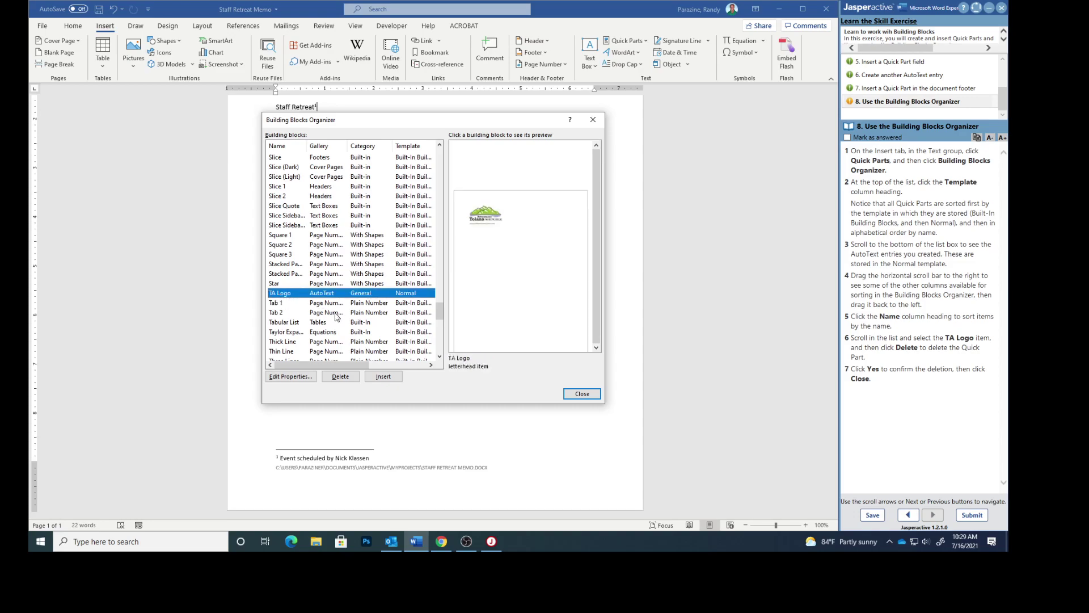
click(356, 377)
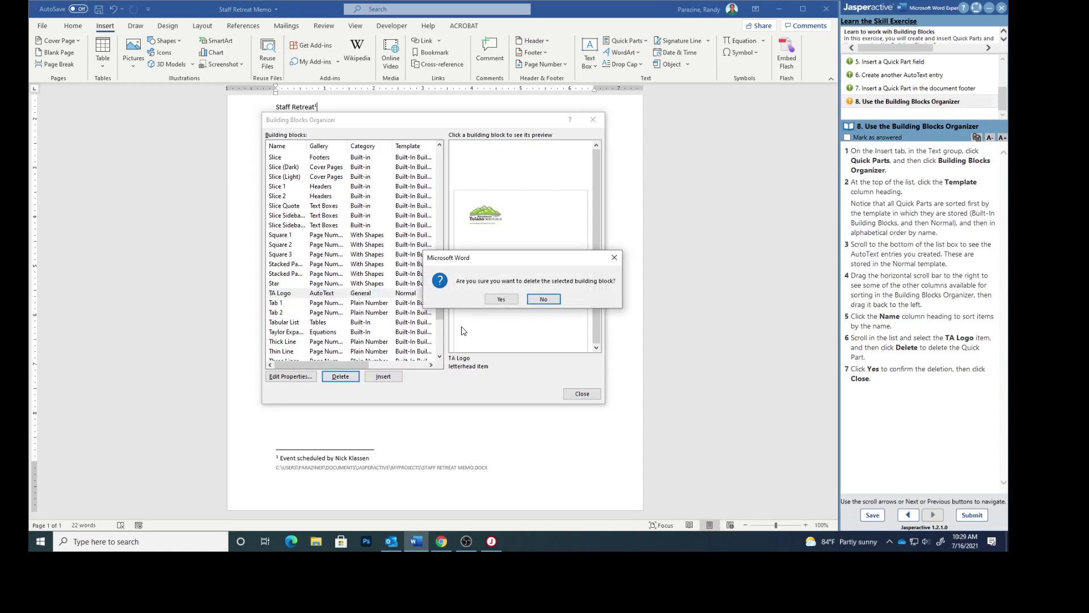
click(502, 299)
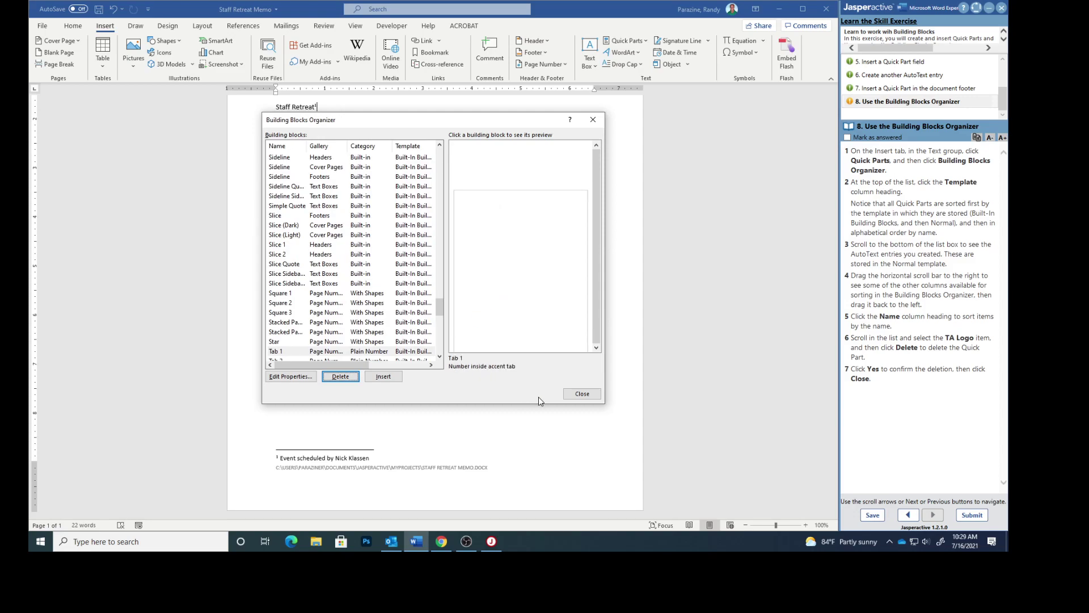
click(580, 393)
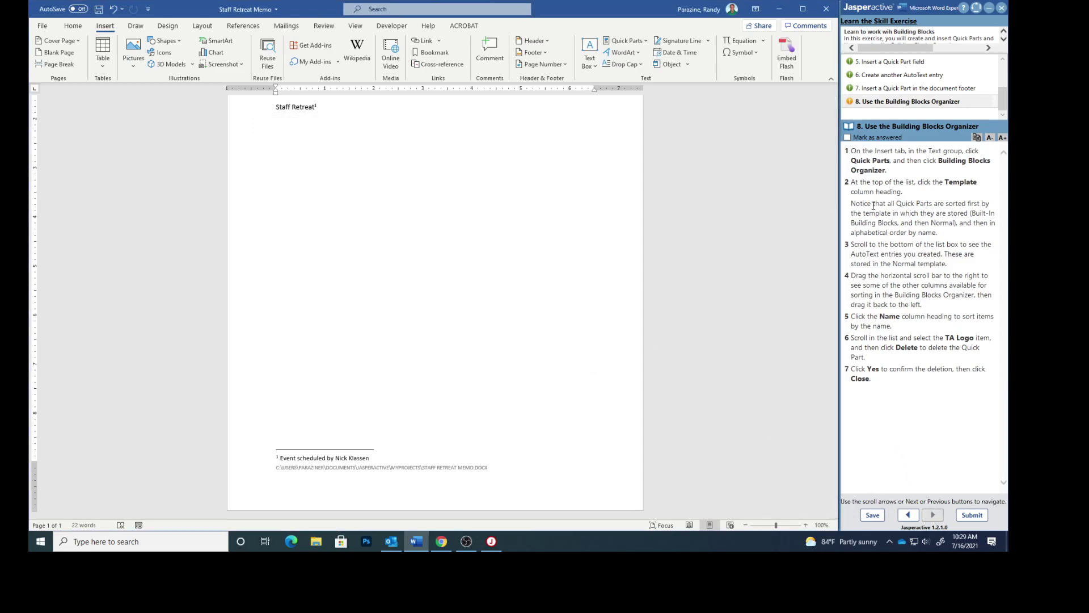
- Mark the building blocks step as answered and submit the exercise results for scoring
click(849, 139)
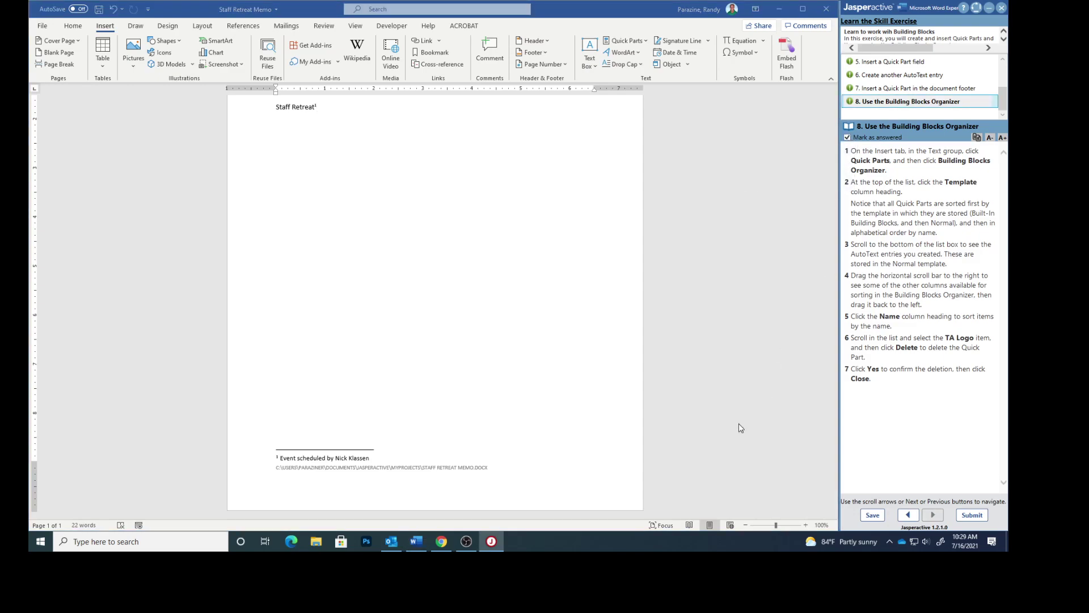
click(970, 516)
click(577, 311)
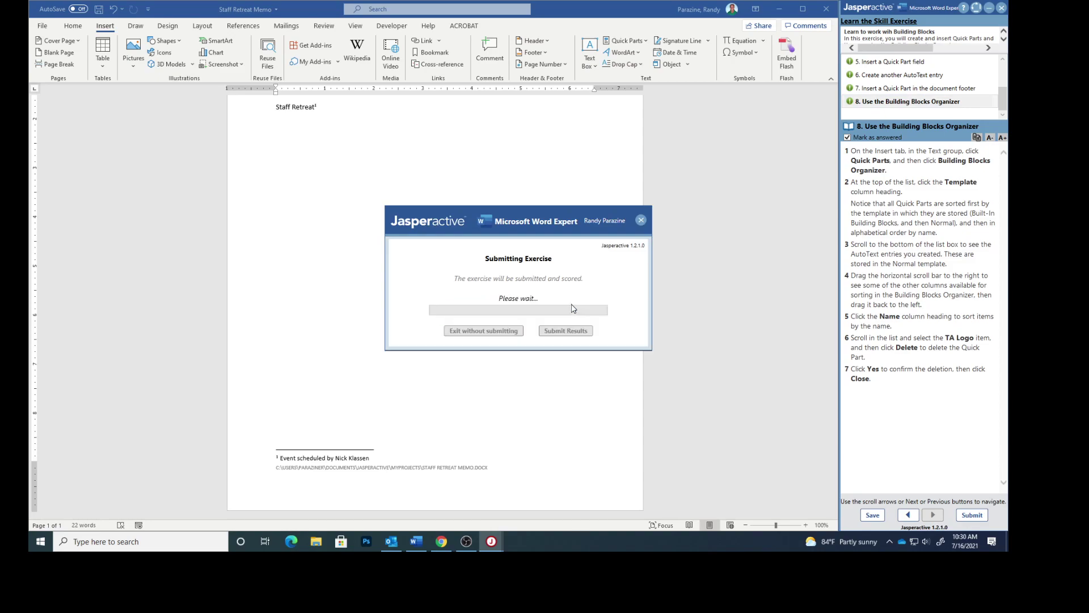